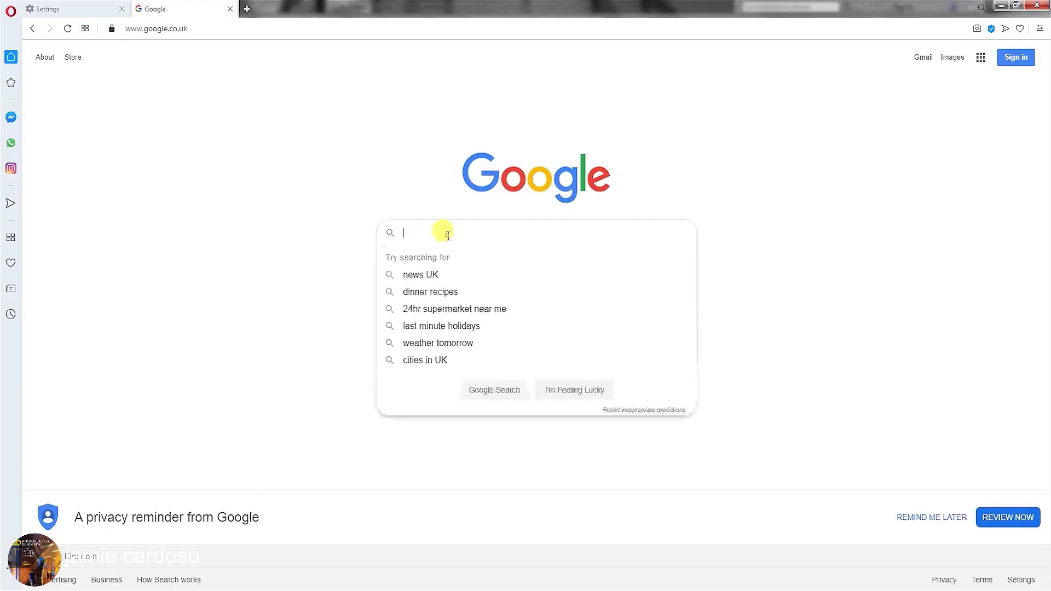
Search Google for 'qproxies' and open the Spline Dynamics Q-Proxies product page
type("proxies")
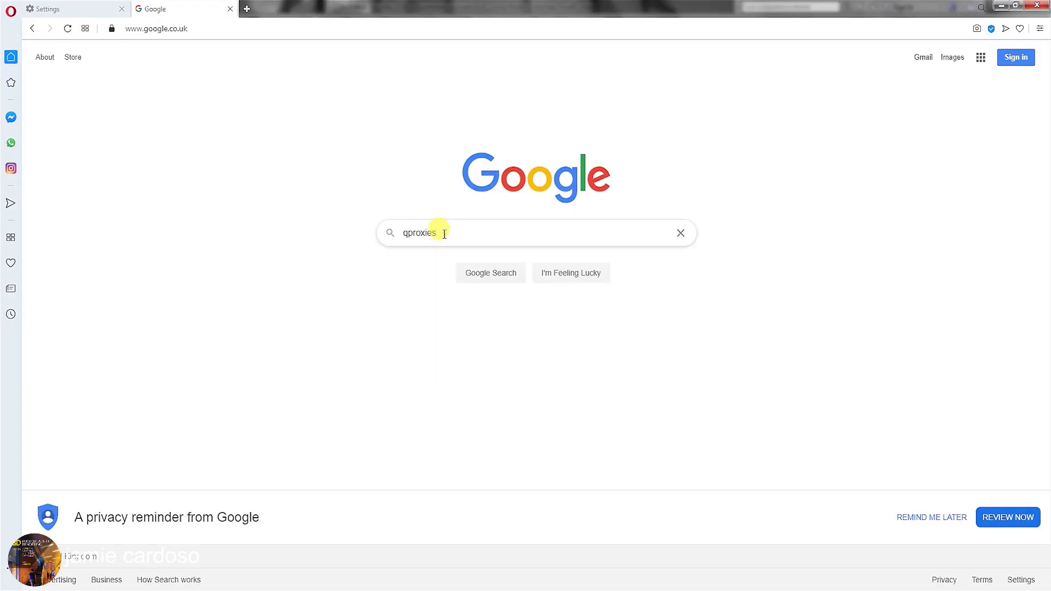
key("Return")
scroll(383, 273, "down", 5)
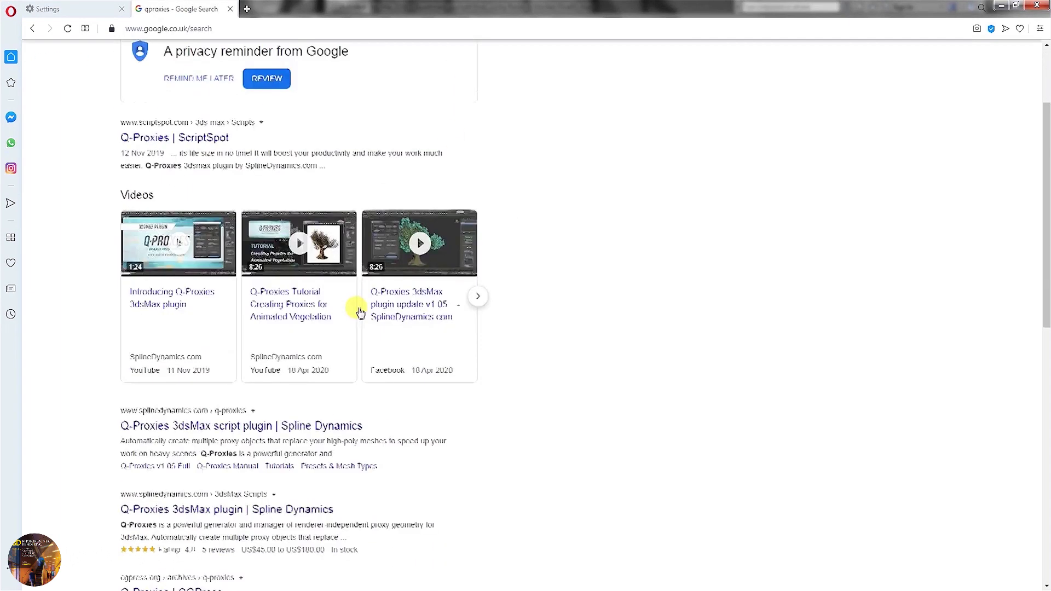
left_click(141, 251)
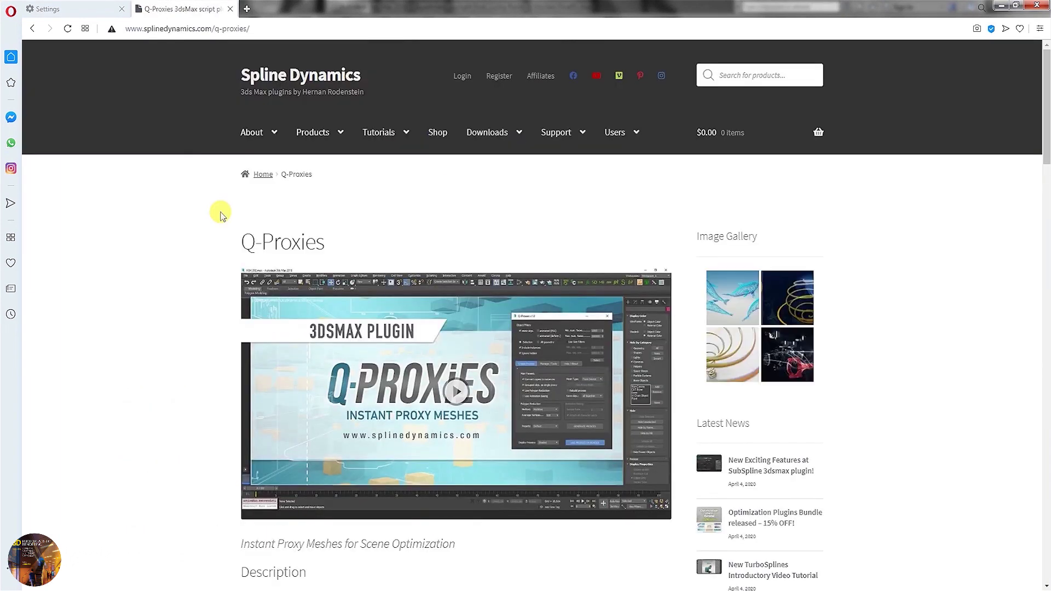
Open the Q-Proxies Script Manual from the More Info section in a new tab
scroll(384, 274, "down", 3)
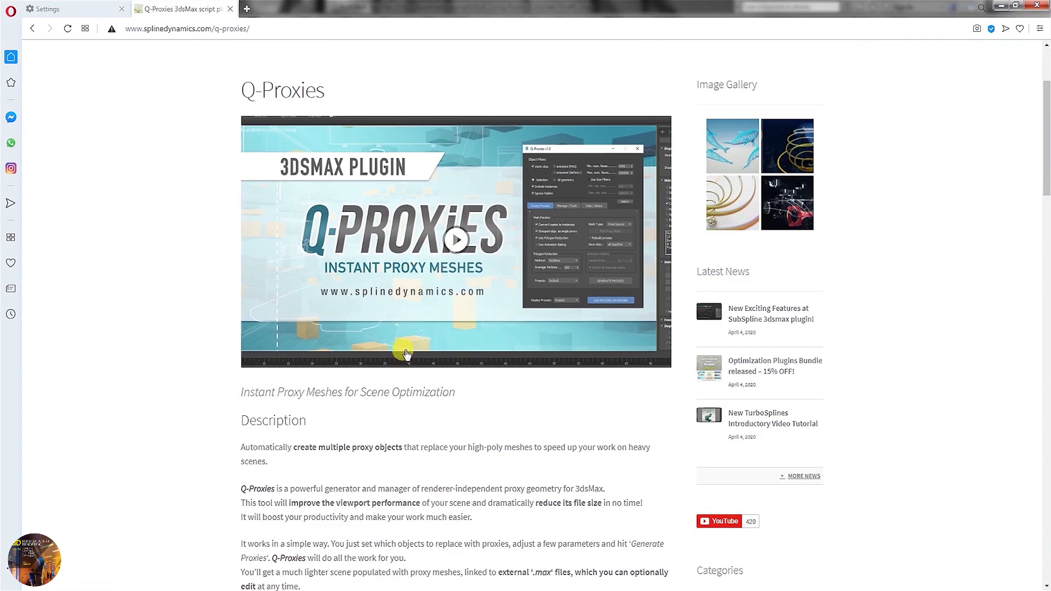
scroll(460, 328, "down", 12)
scroll(456, 324, "down", 15)
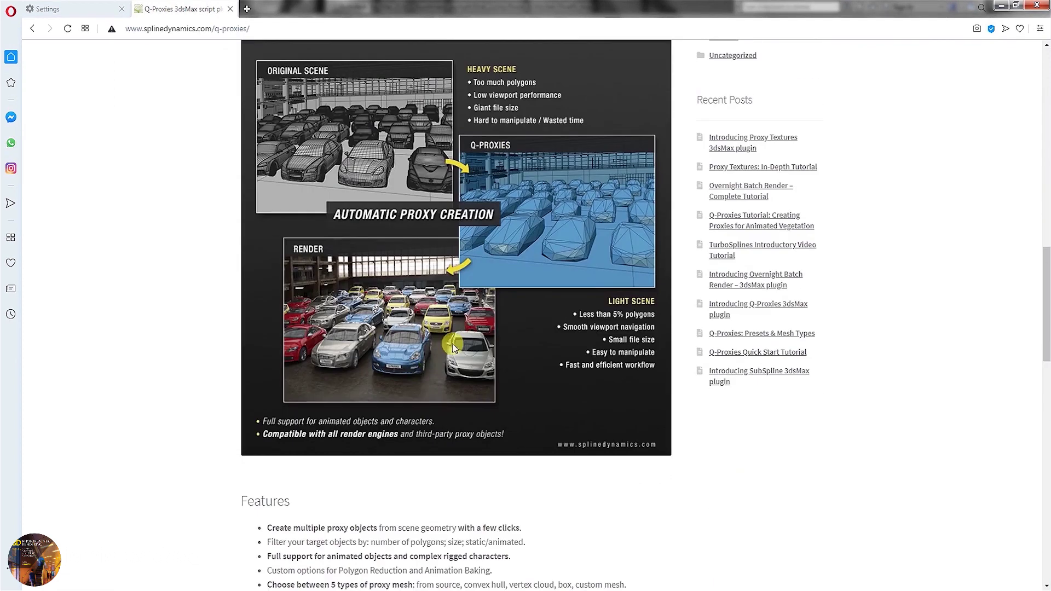
scroll(292, 145, "down", 4)
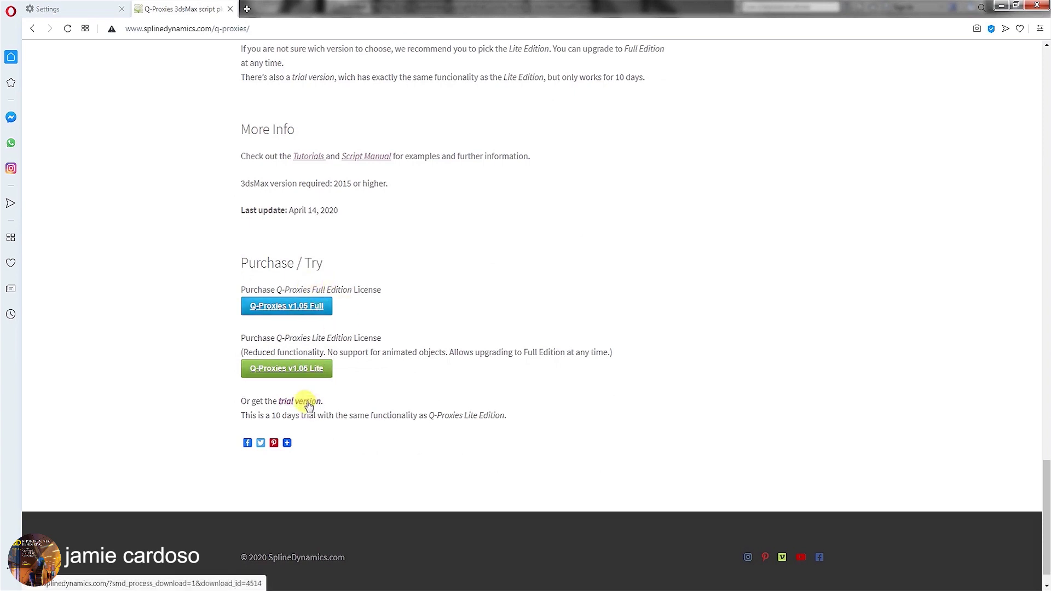
scroll(422, 271, "up", 1)
right_click(372, 232)
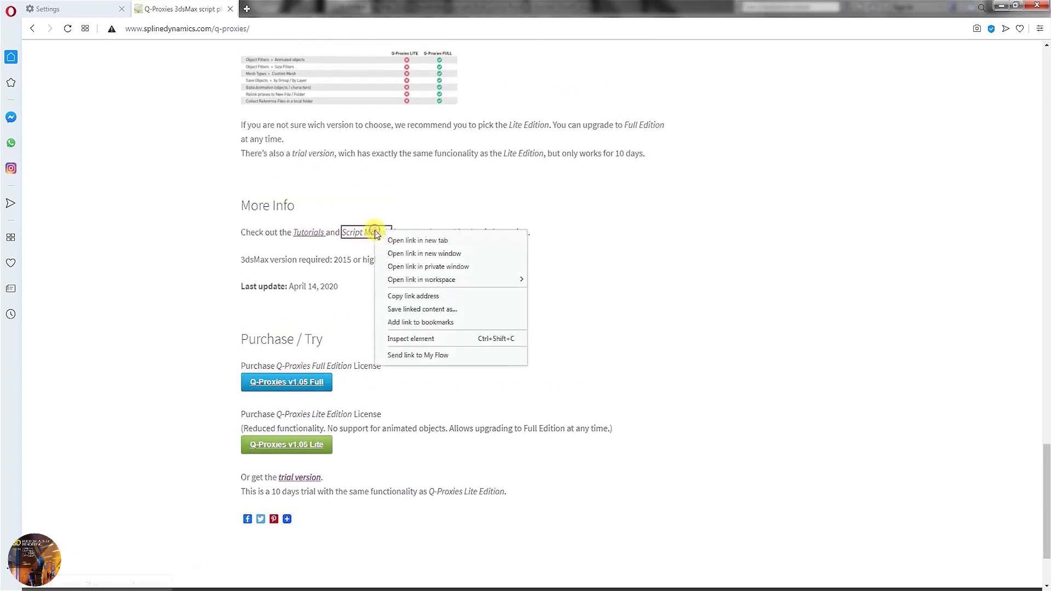
left_click(415, 242)
scroll(368, 329, "down", 9)
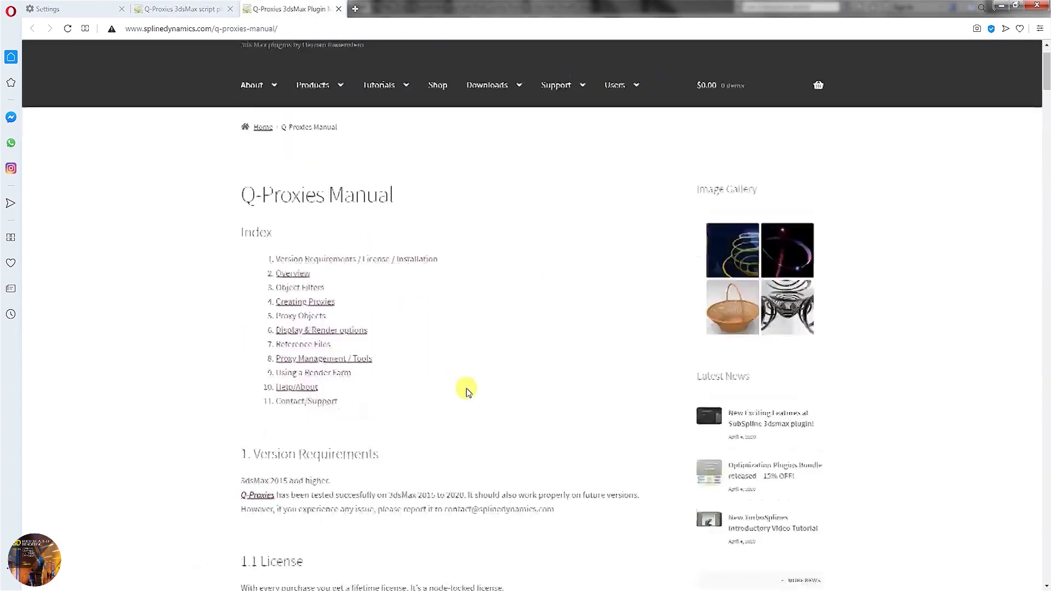
scroll(318, 358, "down", 10)
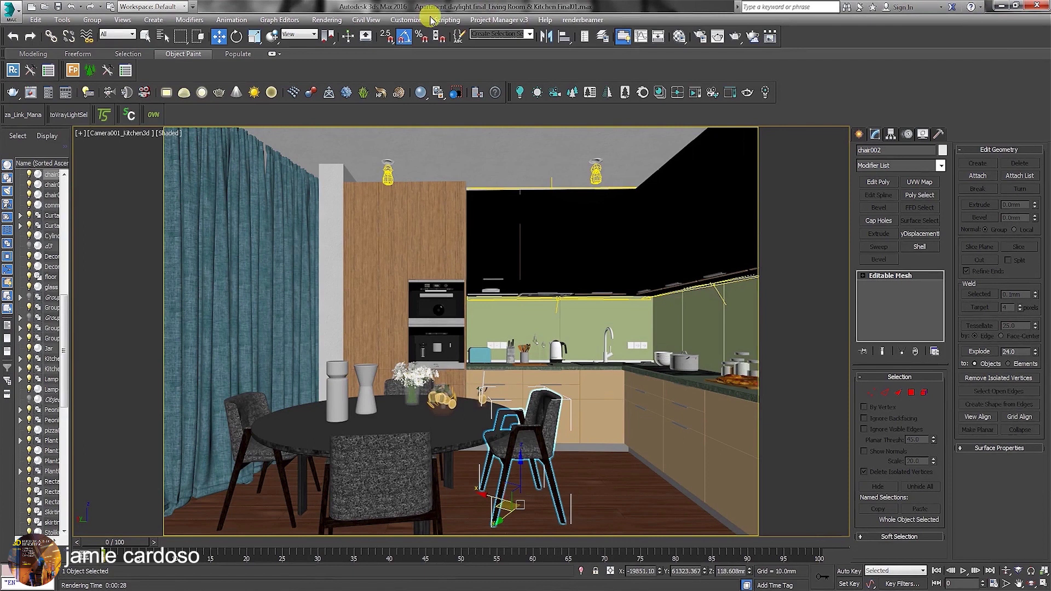
Run the QProxies_v1.05.mzp script and position the Q-Proxies dialog over the scene
left_click(446, 20)
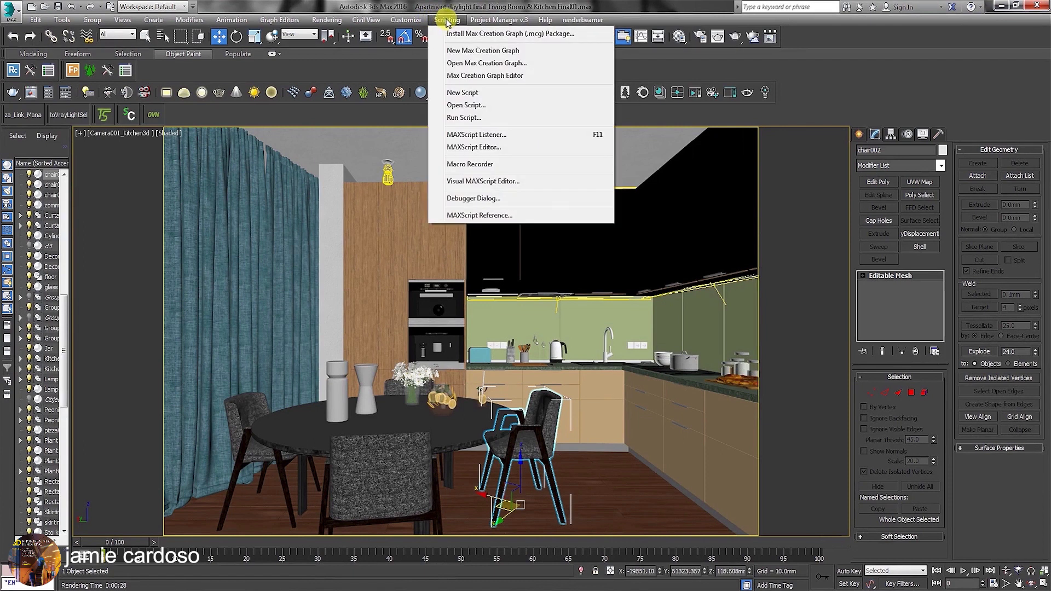
left_click(466, 104)
left_click(118, 300)
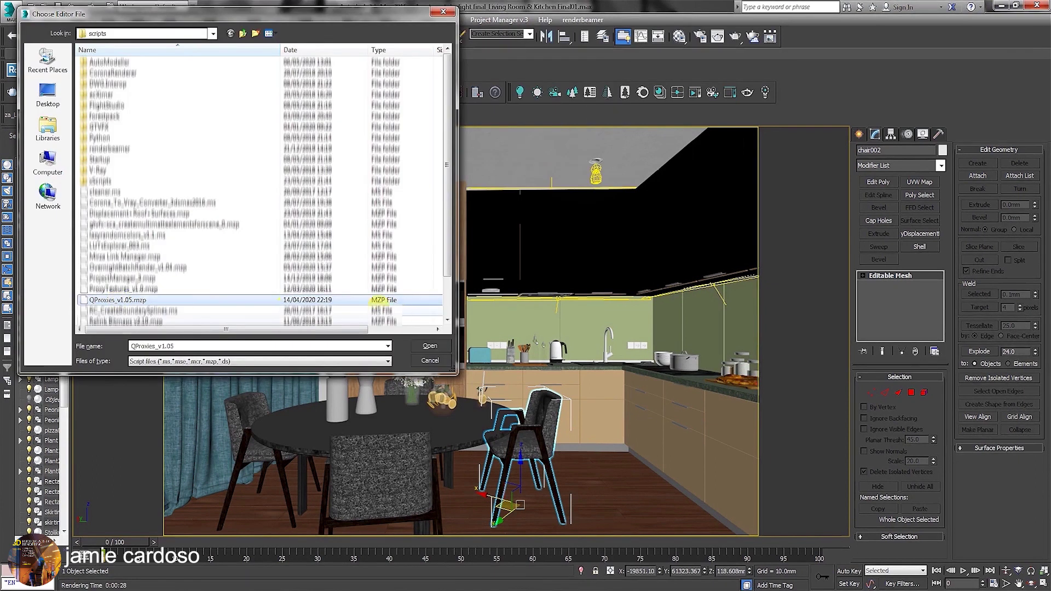
left_click(425, 341)
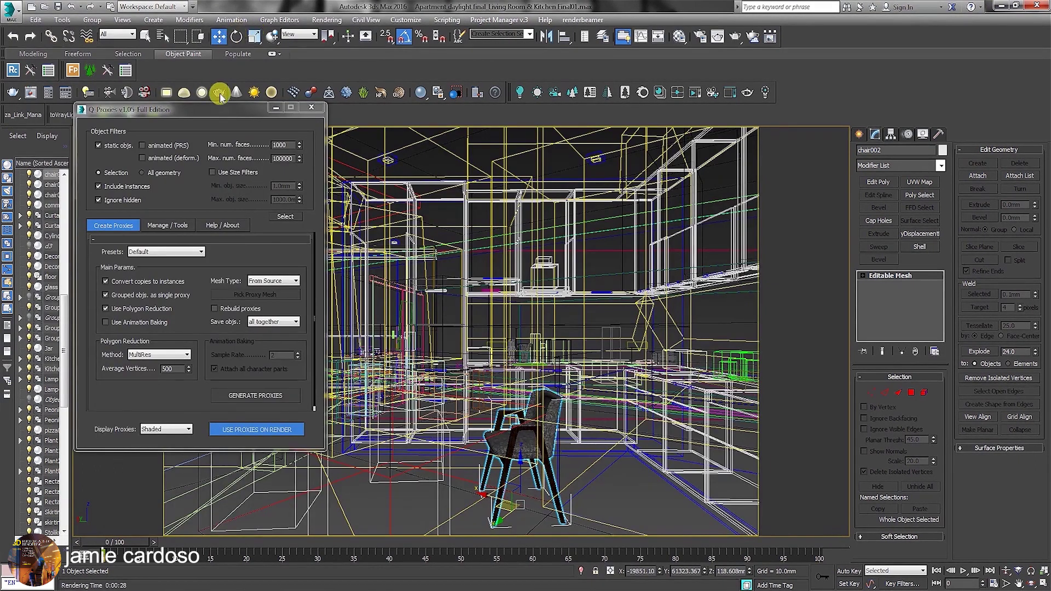
left_click_drag(215, 111, 300, 171)
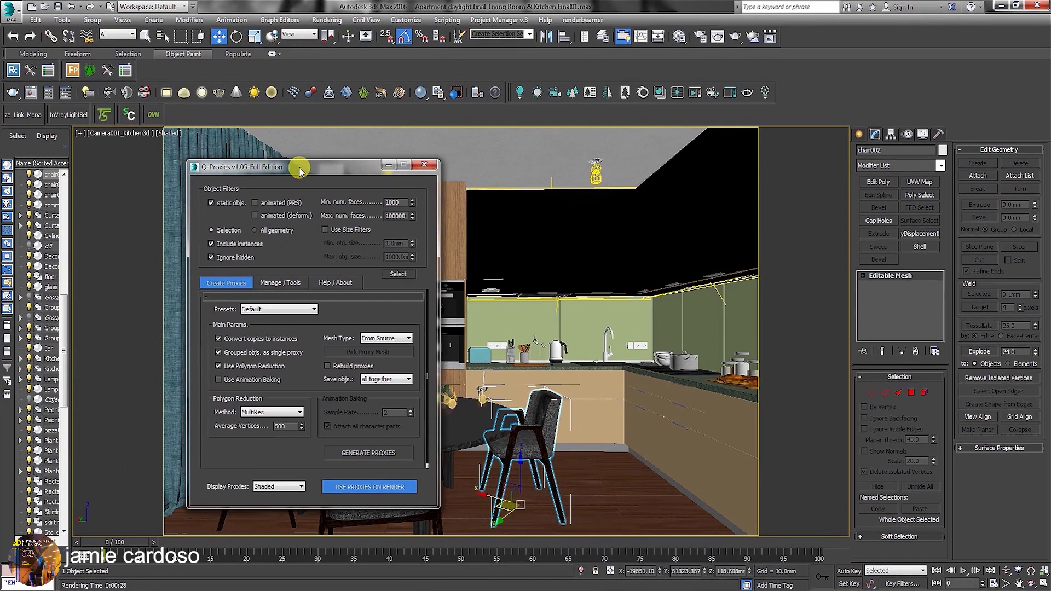
left_click(154, 116)
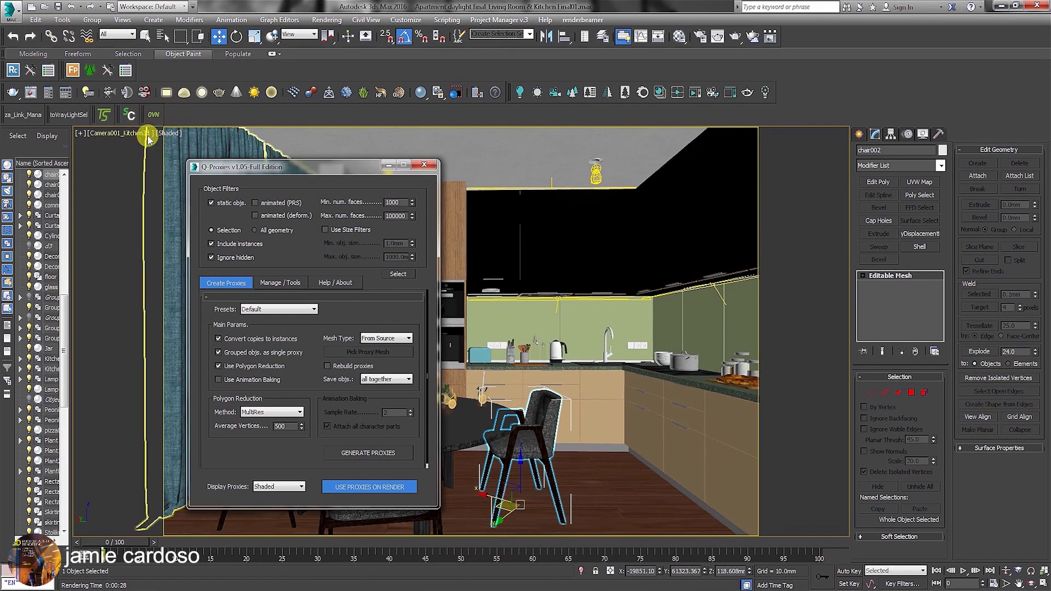
left_click_drag(295, 168, 173, 142)
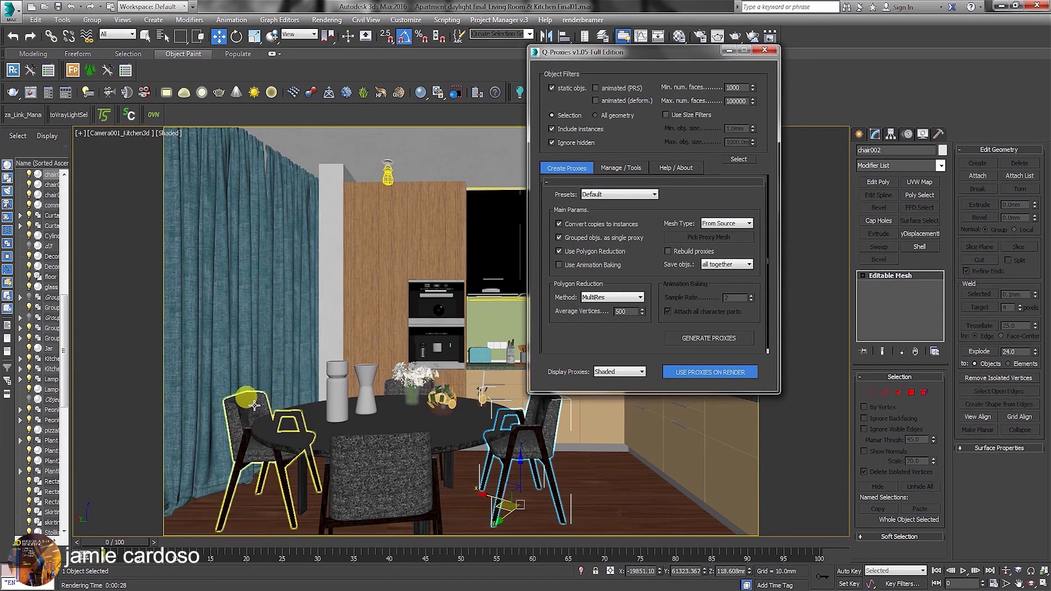
left_click(249, 403)
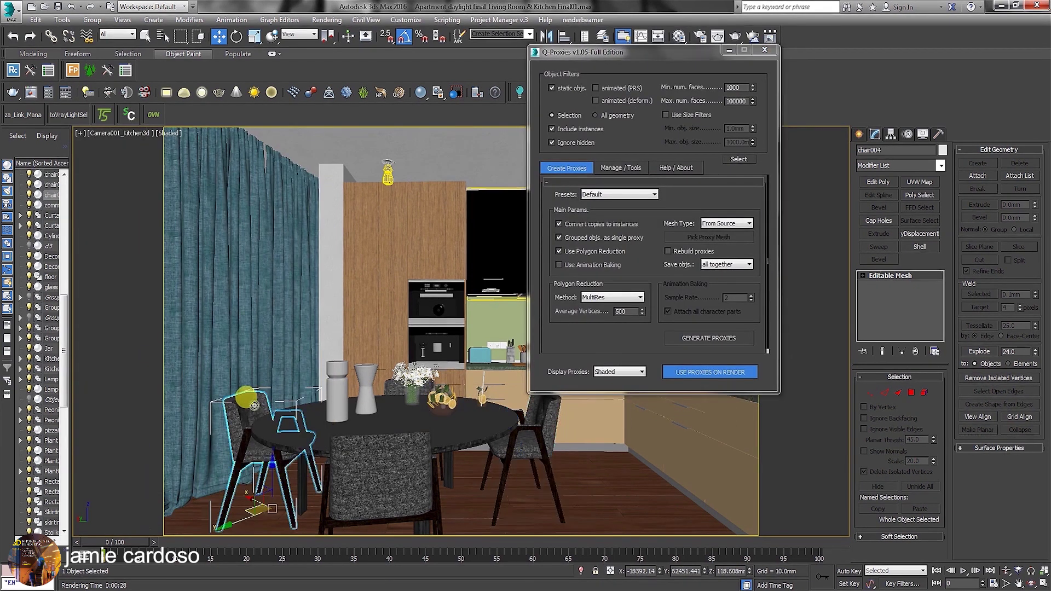
left_click(390, 490)
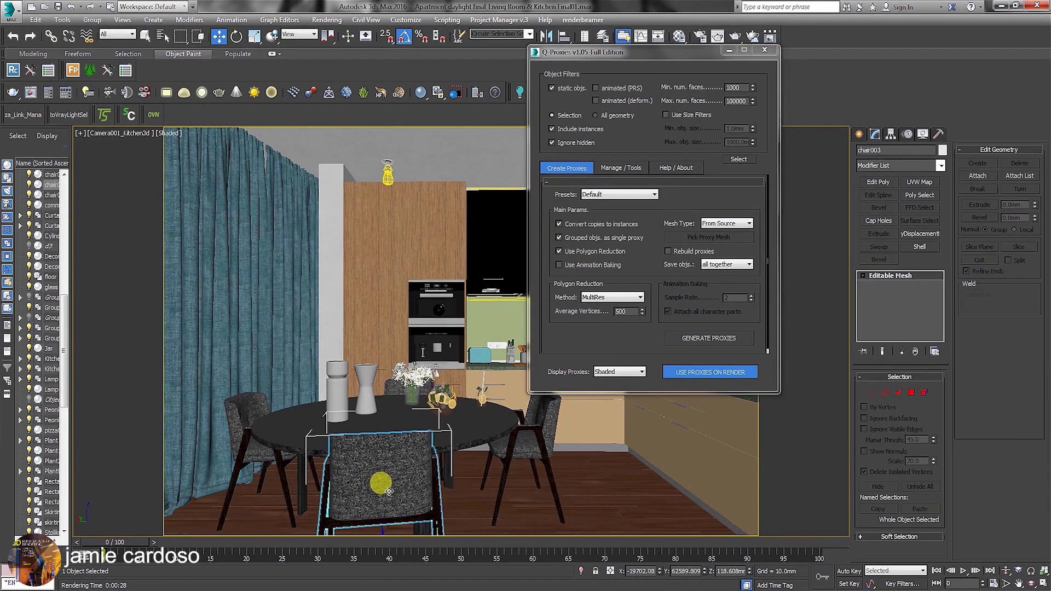
left_click(530, 435)
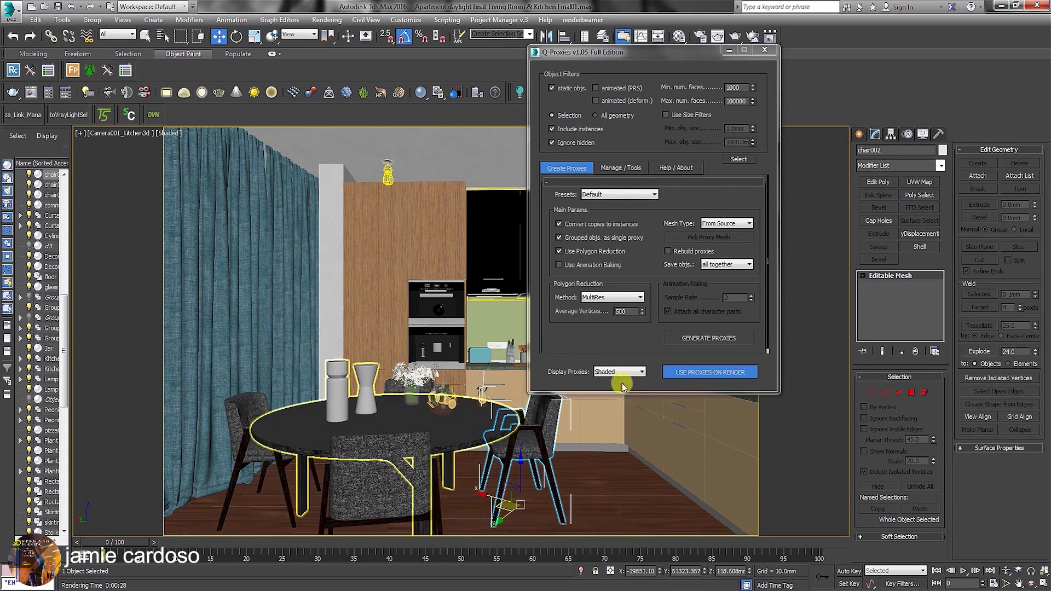
left_click(384, 385)
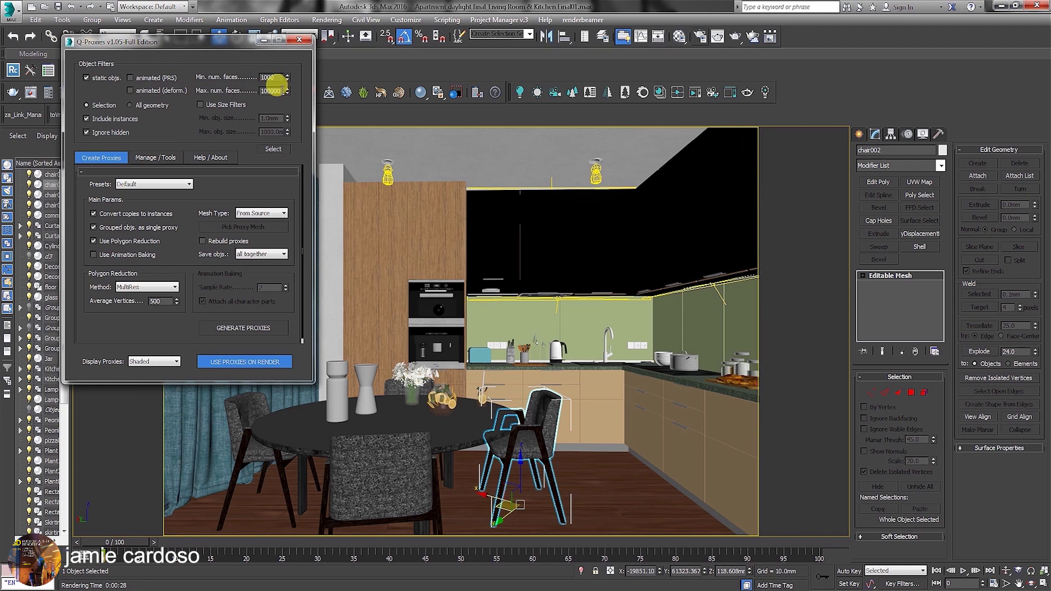
Tick Use Size Filters and set Q-Proxies to process only the Selection
left_click(200, 105)
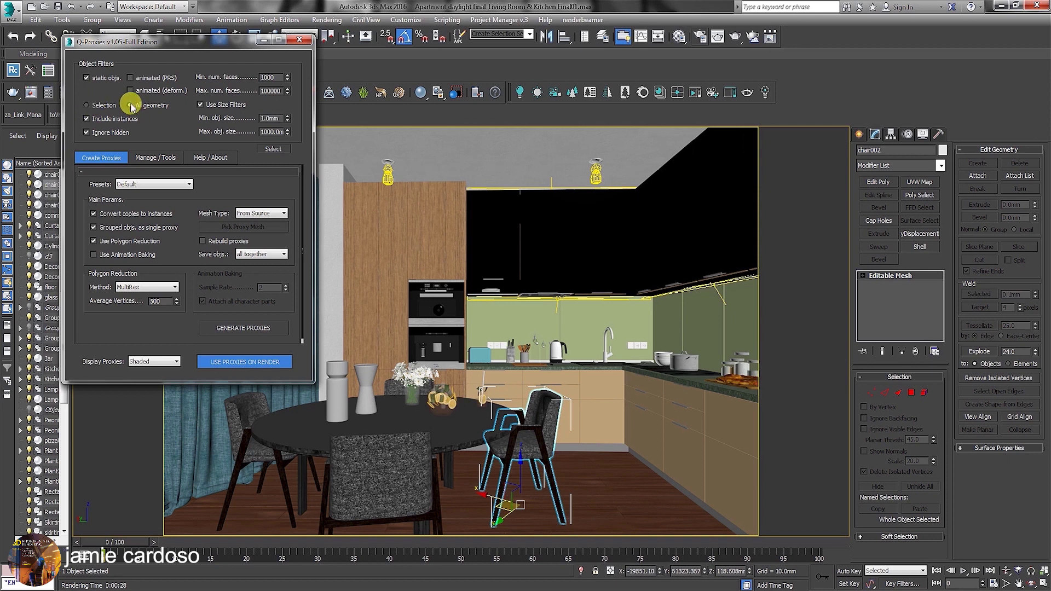
left_click(94, 111)
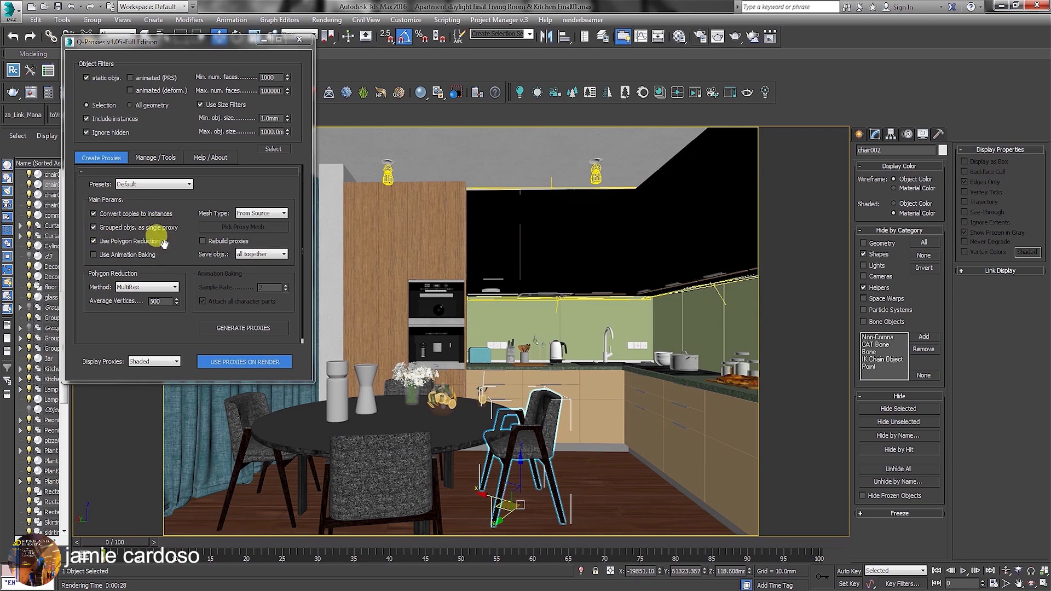
Keep MultiRes polygon reduction and set Average Vertices to 300
left_click(148, 287)
left_click(184, 253)
double_click(157, 301)
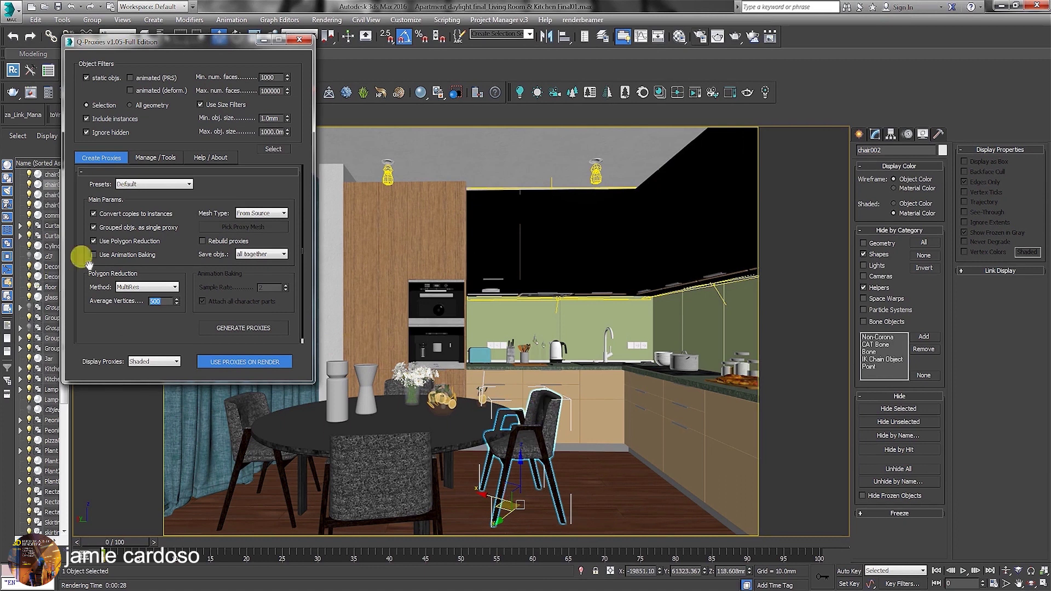
type("300")
key("Return")
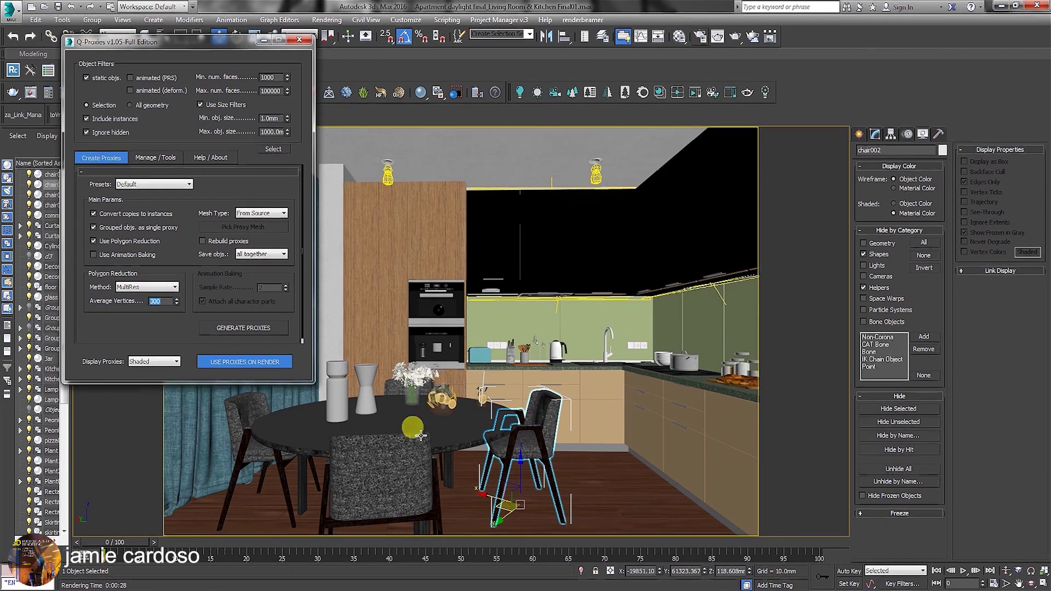
left_click(148, 287)
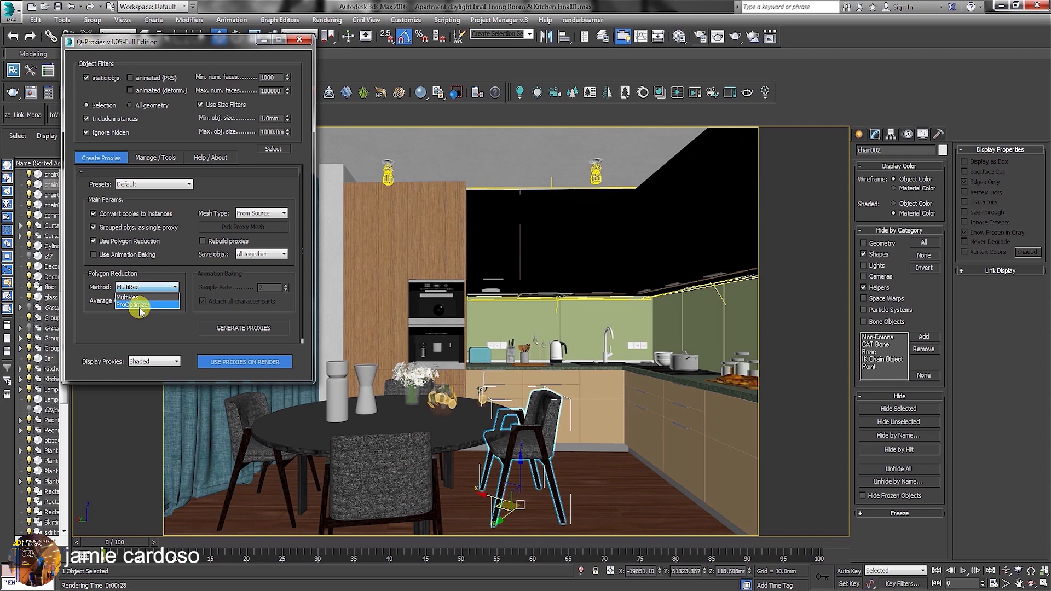
Try Convex hull as the proxy mesh type, then settle on Custom mesh
left_click(137, 296)
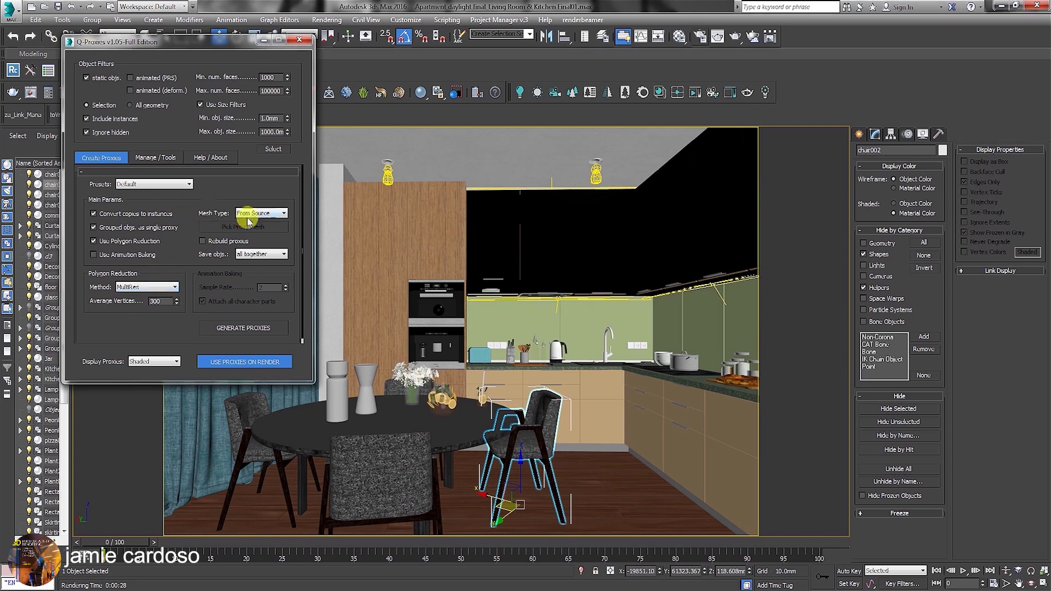
left_click(263, 213)
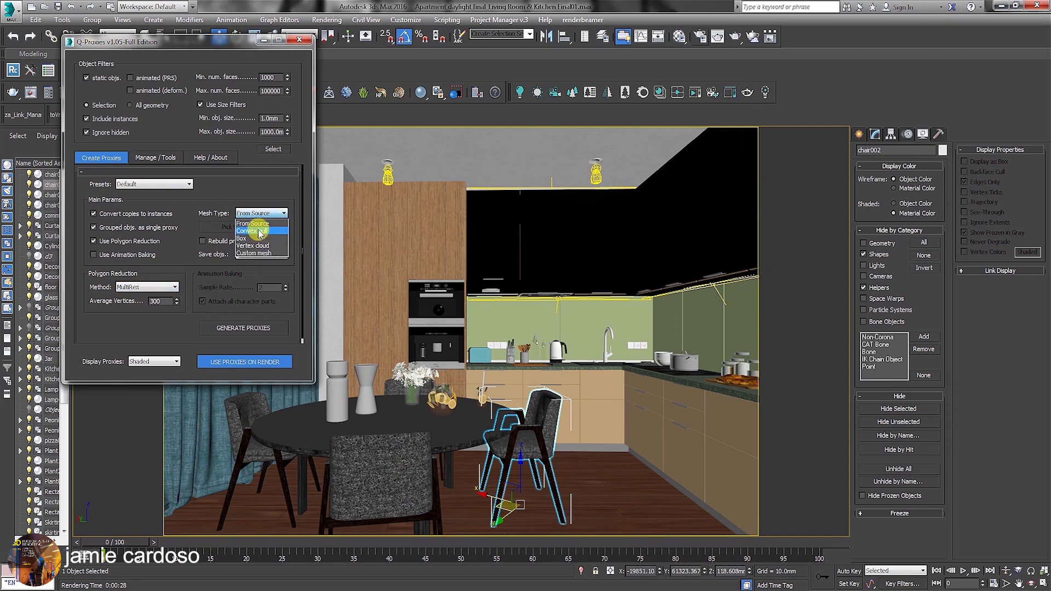
left_click(260, 231)
left_click(255, 214)
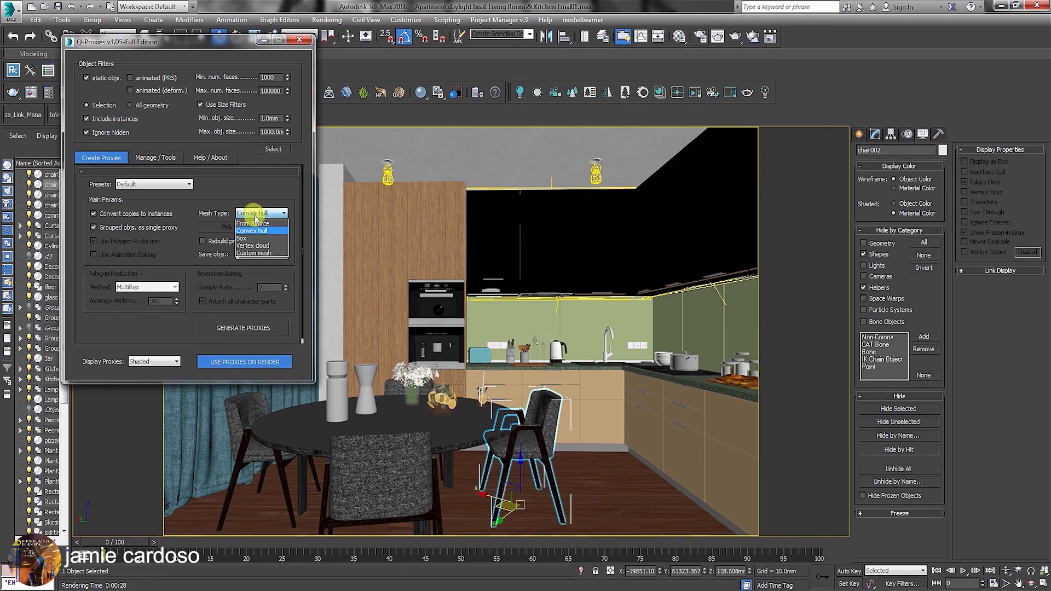
left_click(255, 253)
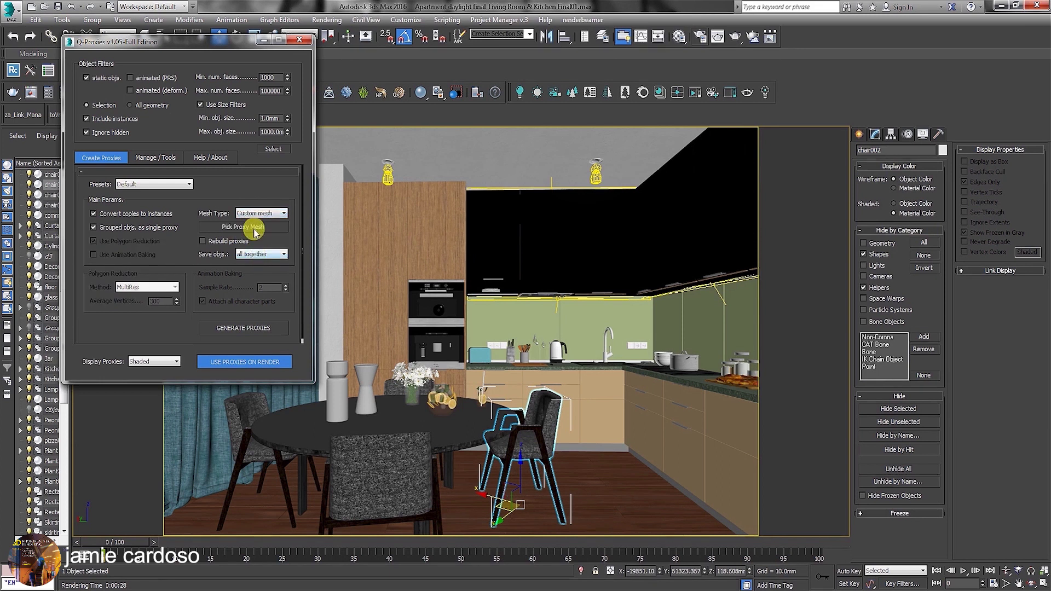
Cancel the custom mesh pick, save proxy objects individually, and show Manage / Tools
left_click(254, 228)
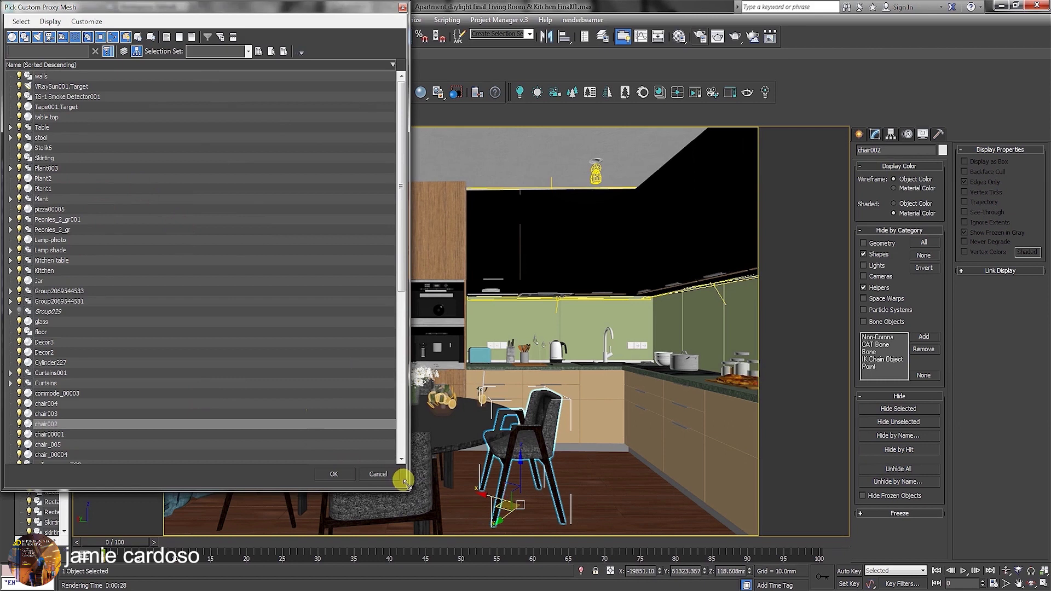
left_click(384, 472)
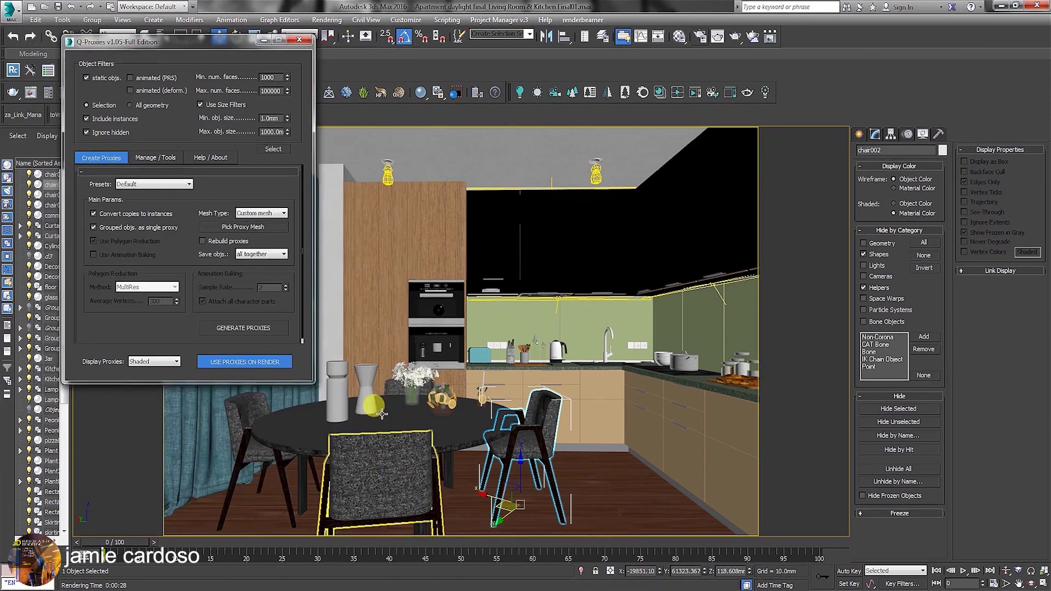
scroll(265, 253, "up", 1)
left_click(262, 253)
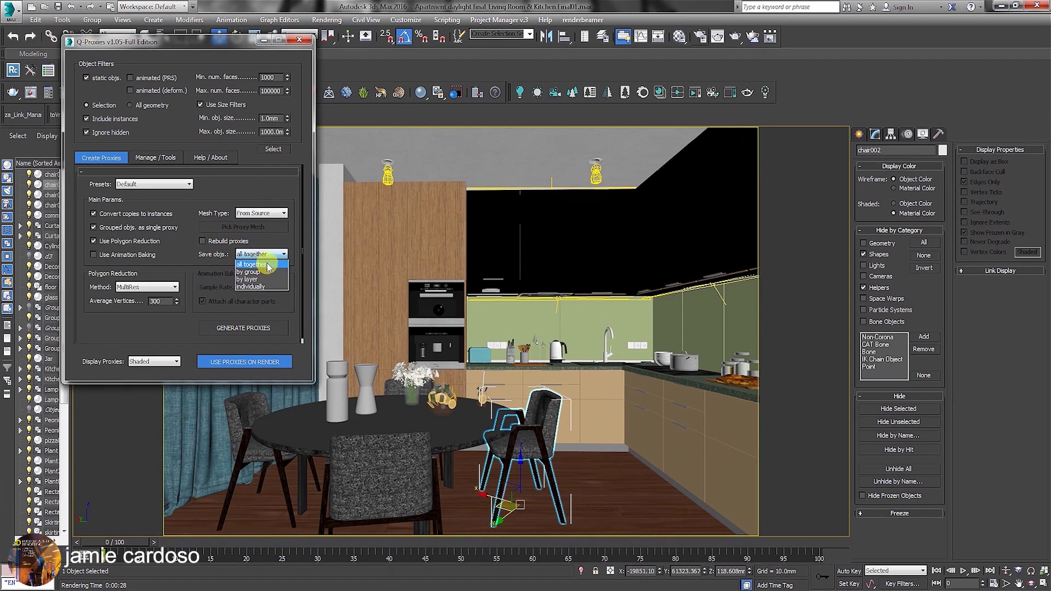
left_click(255, 280)
left_click(156, 158)
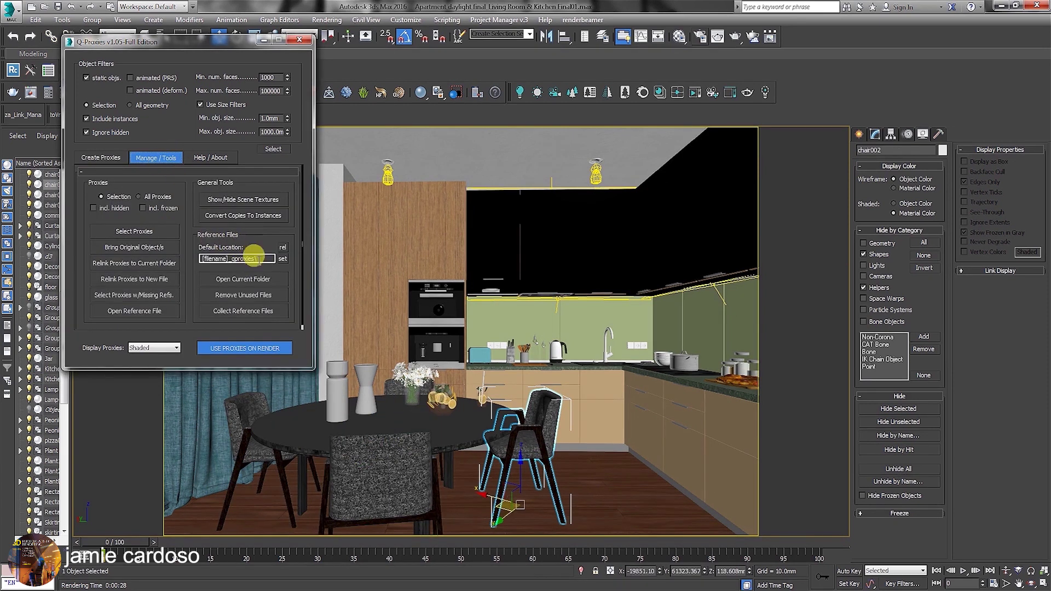
left_click(282, 259)
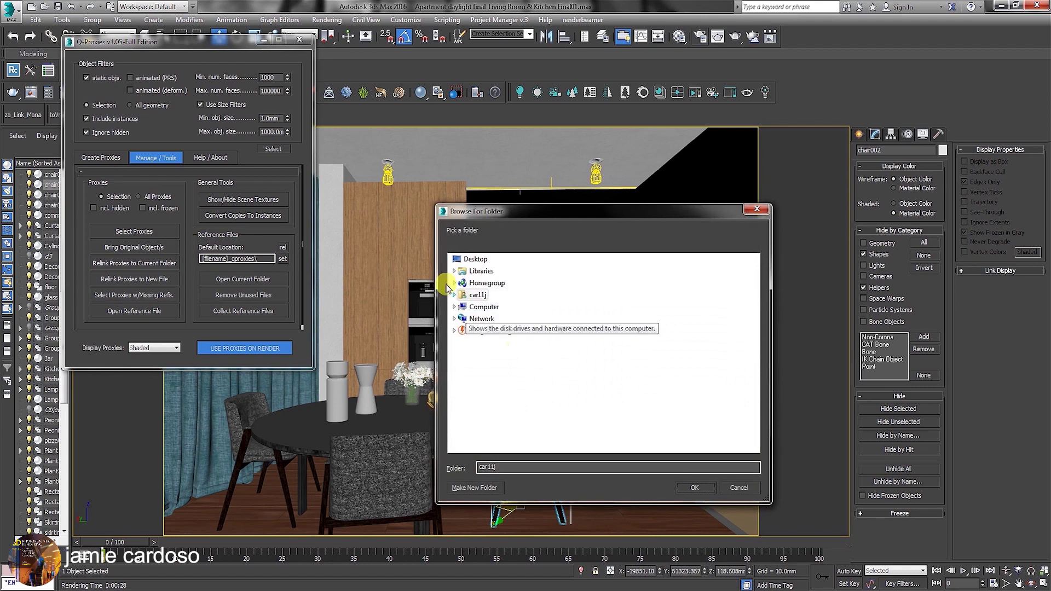
left_click(738, 486)
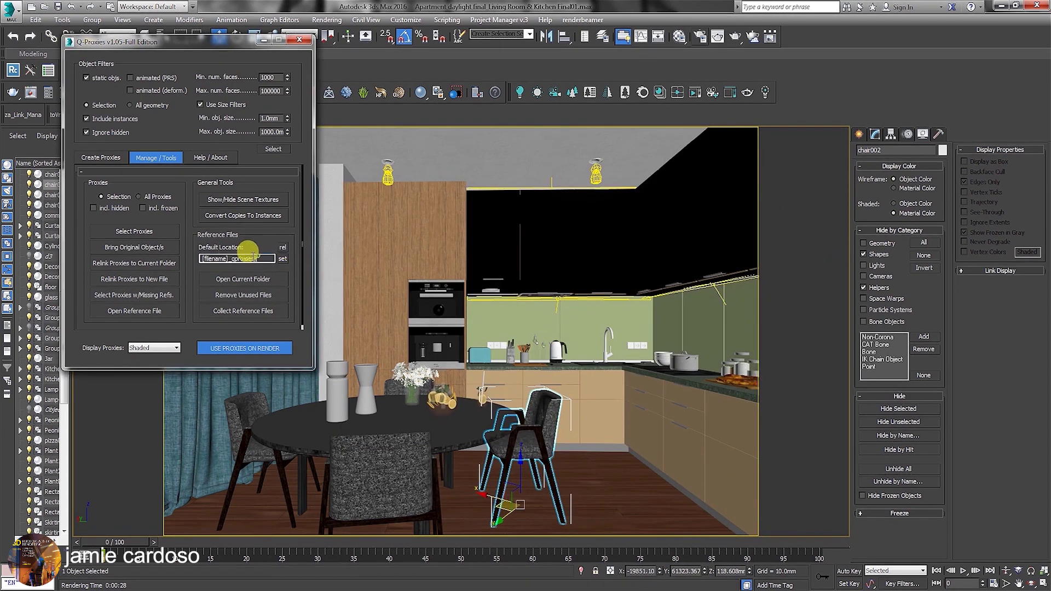
left_click(248, 259)
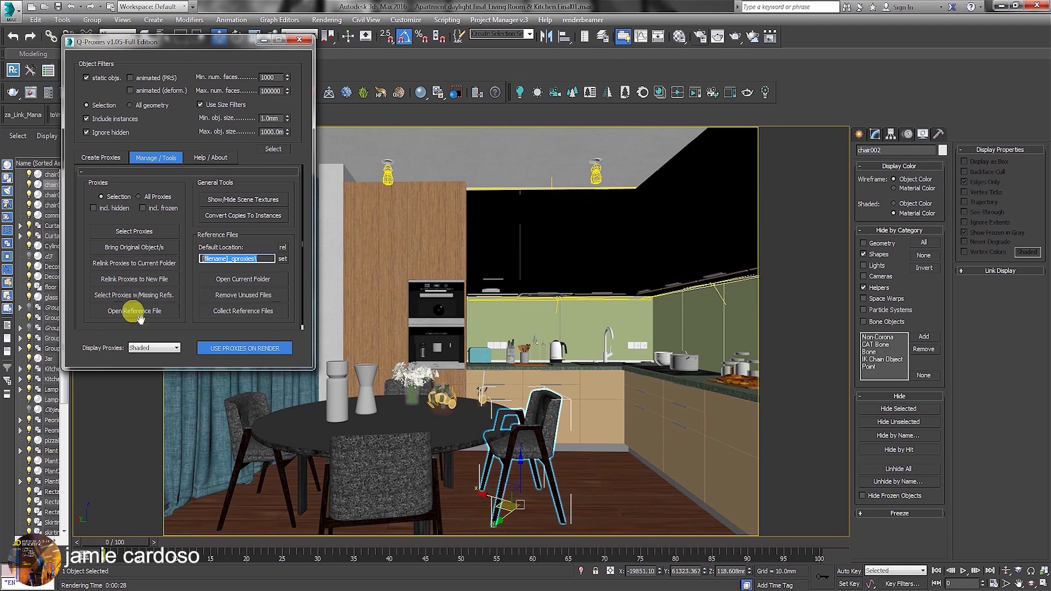
Generate a Q-Proxies proxy from chair002 and confirm with Yes
left_click(109, 159)
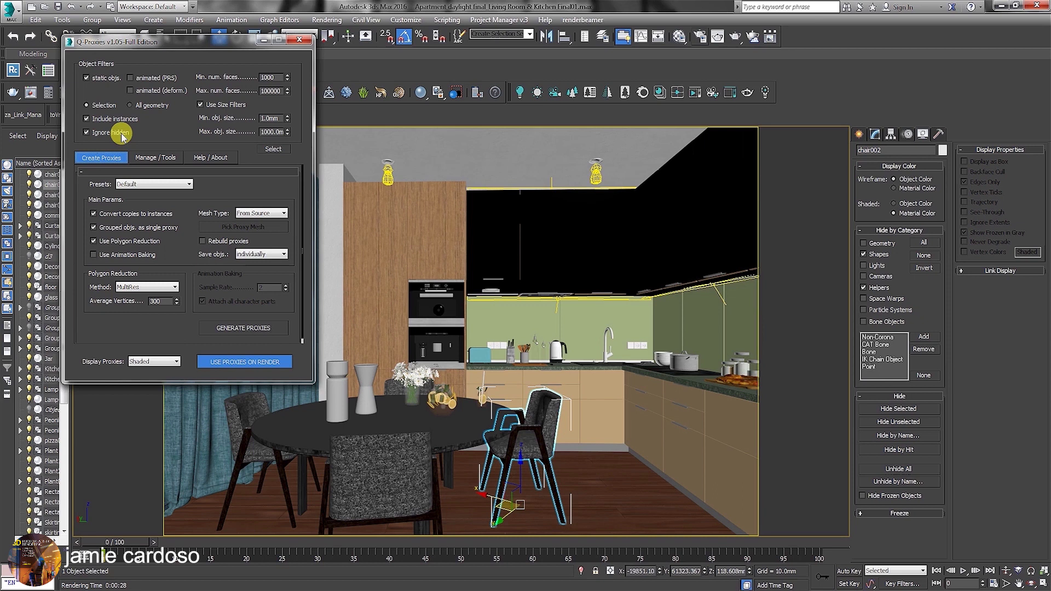
left_click(256, 330)
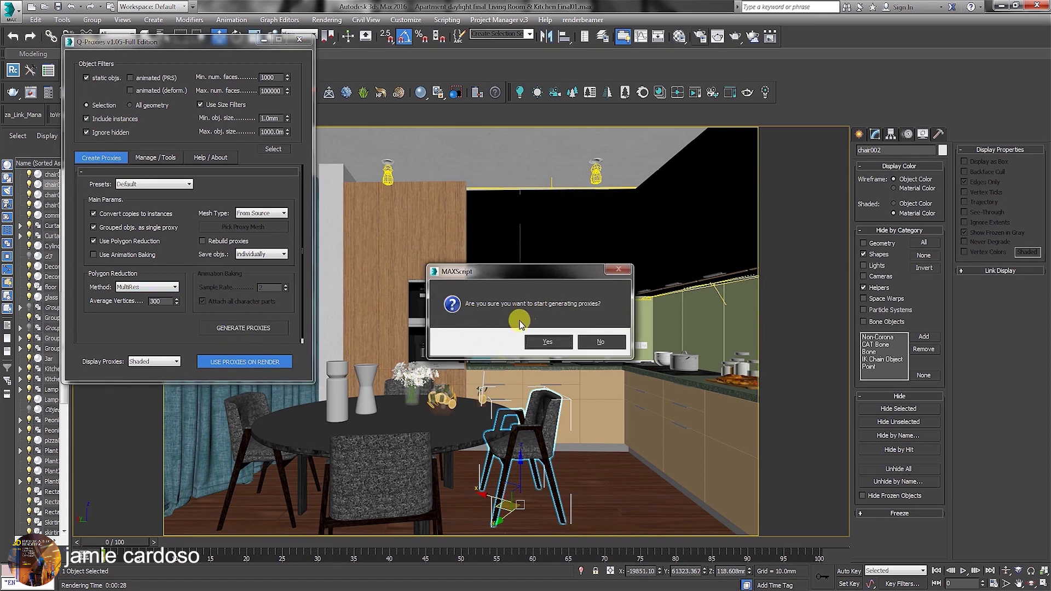
left_click(545, 342)
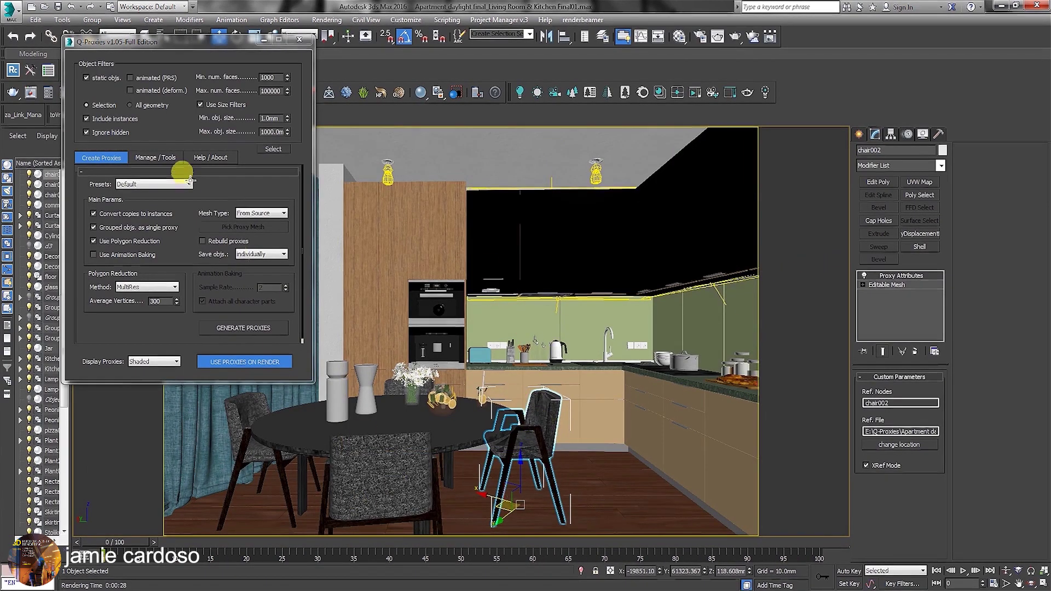
Check chair002's reference file path in the Q-Proxies folder and its change-location dialog
left_click(146, 158)
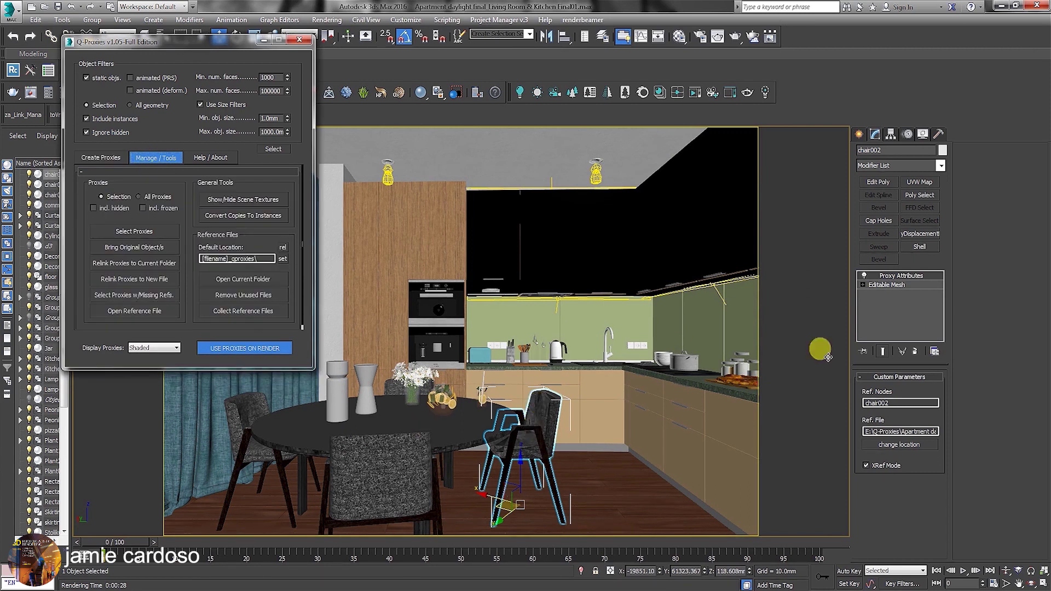
double_click(876, 403)
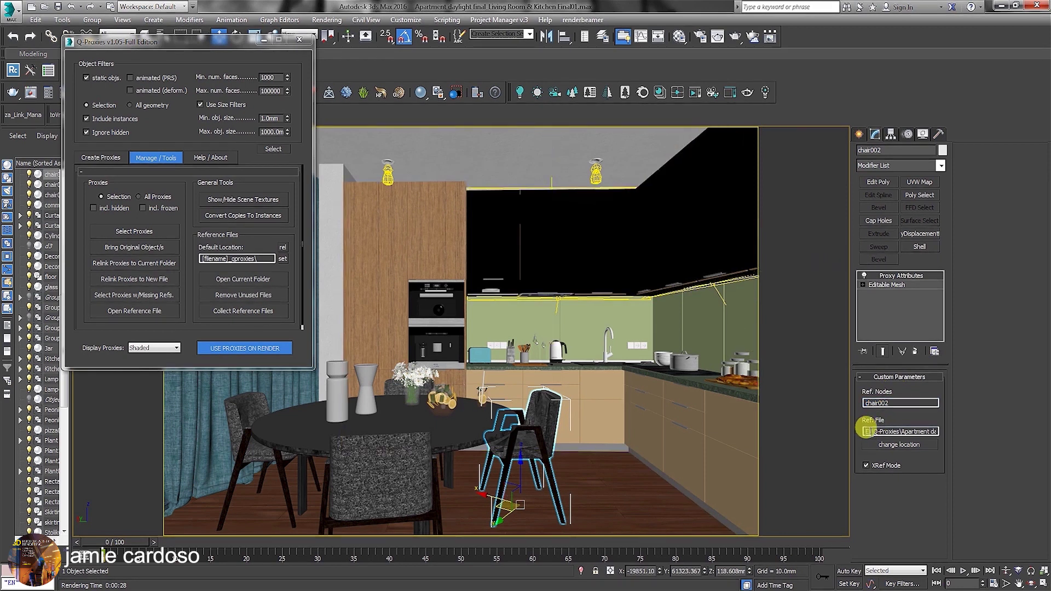
left_click_drag(876, 422, 920, 429)
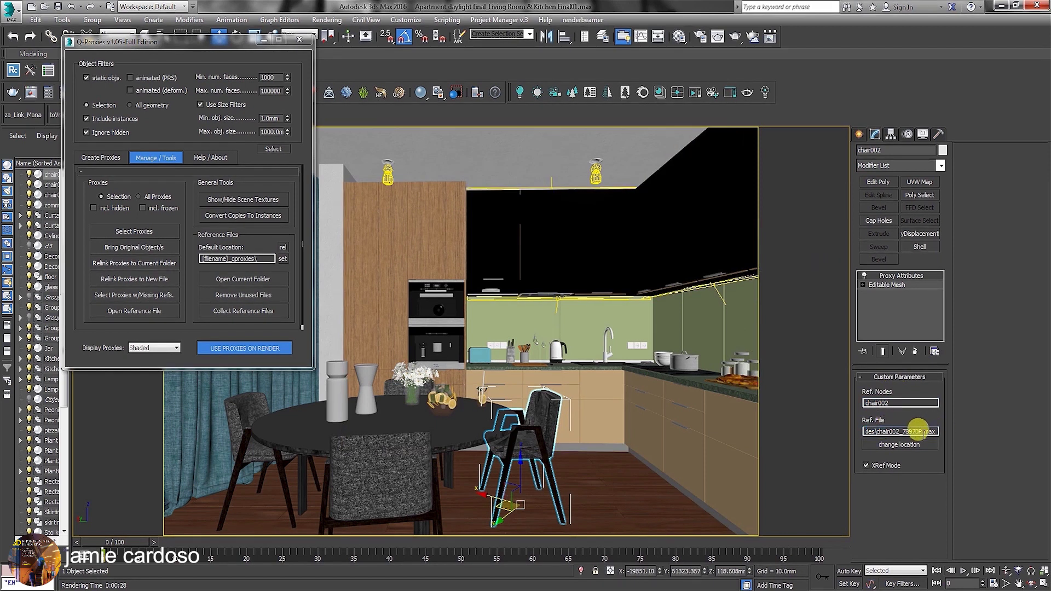
left_click(910, 446)
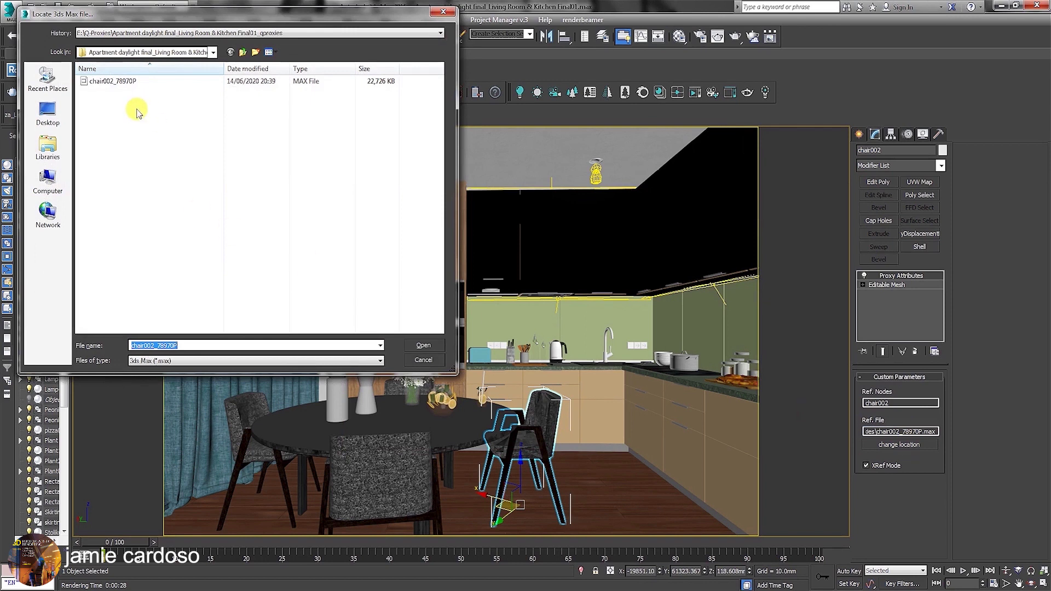
left_click(424, 347)
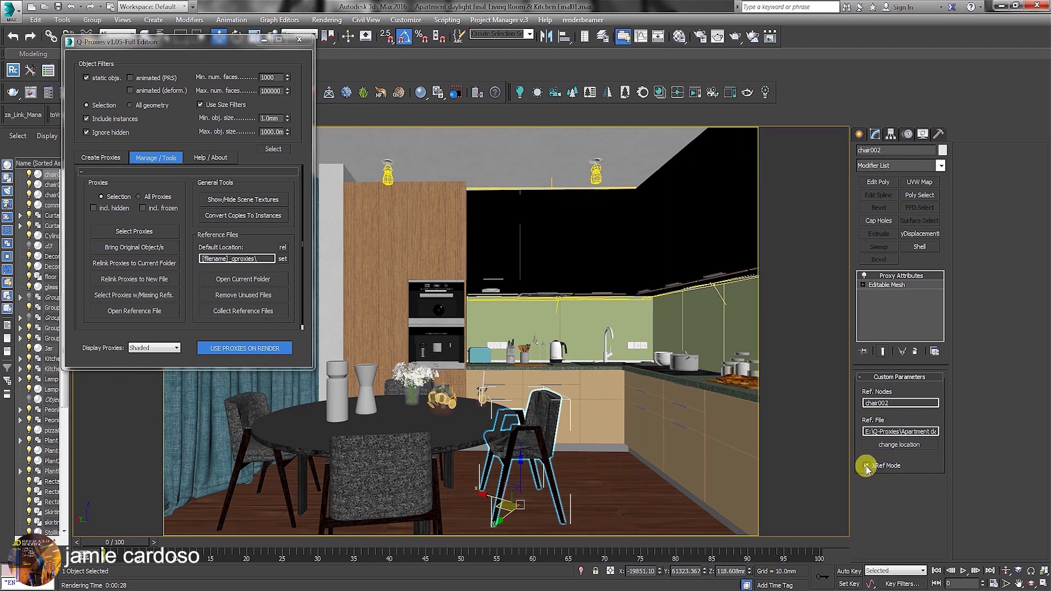
Open the Material Editor, isolate the proxy chair, and render it in V-Ray
left_click(679, 37)
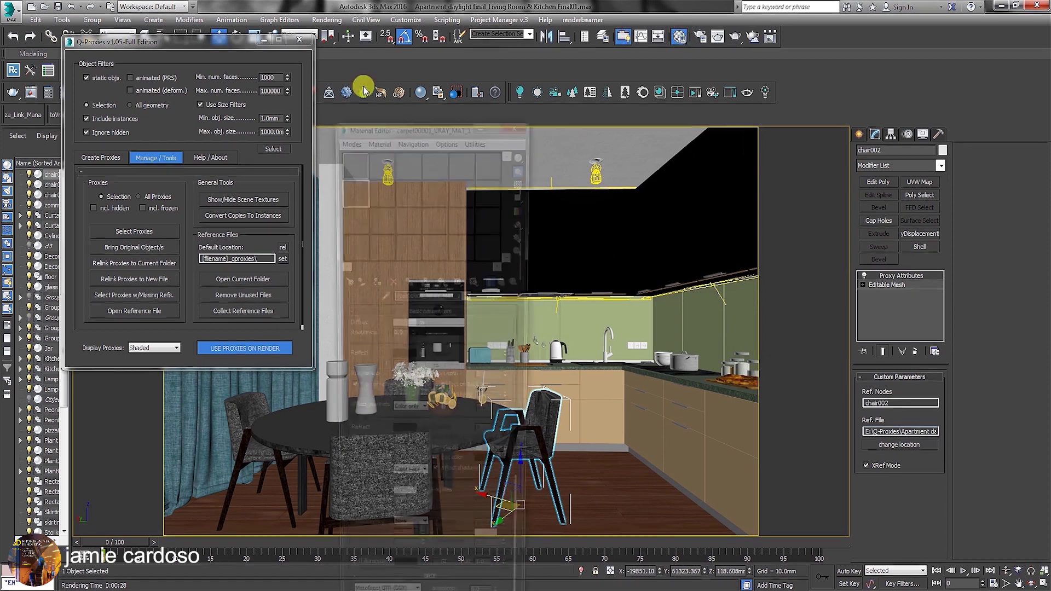
left_click_drag(446, 113, 744, 81)
left_click(581, 571)
left_click(735, 36)
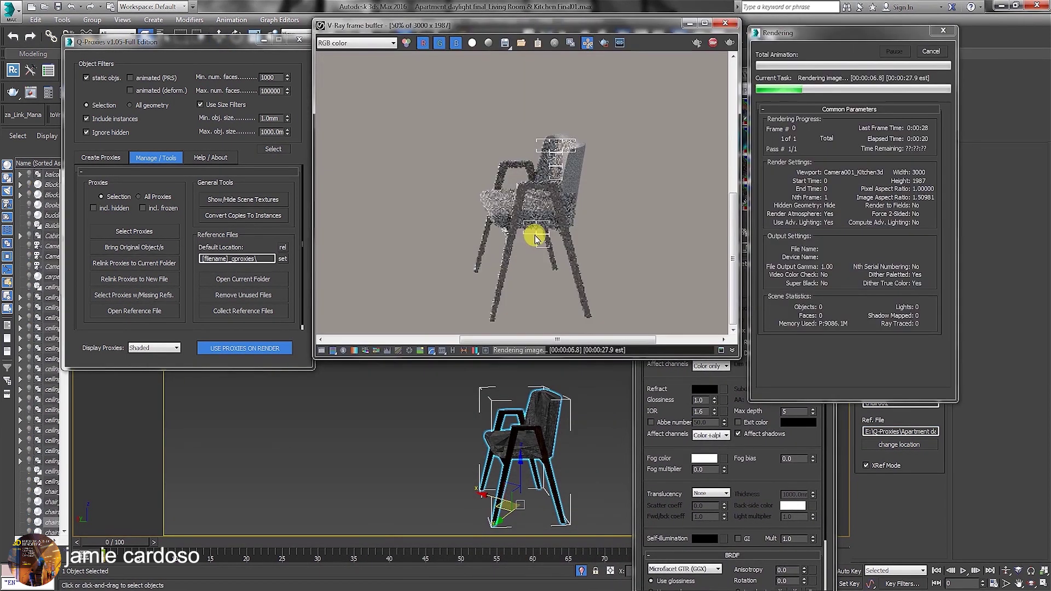
Switch to the 06 - Default material slot, rearrange windows, and re-render the chair
scroll(549, 241, "up", 1)
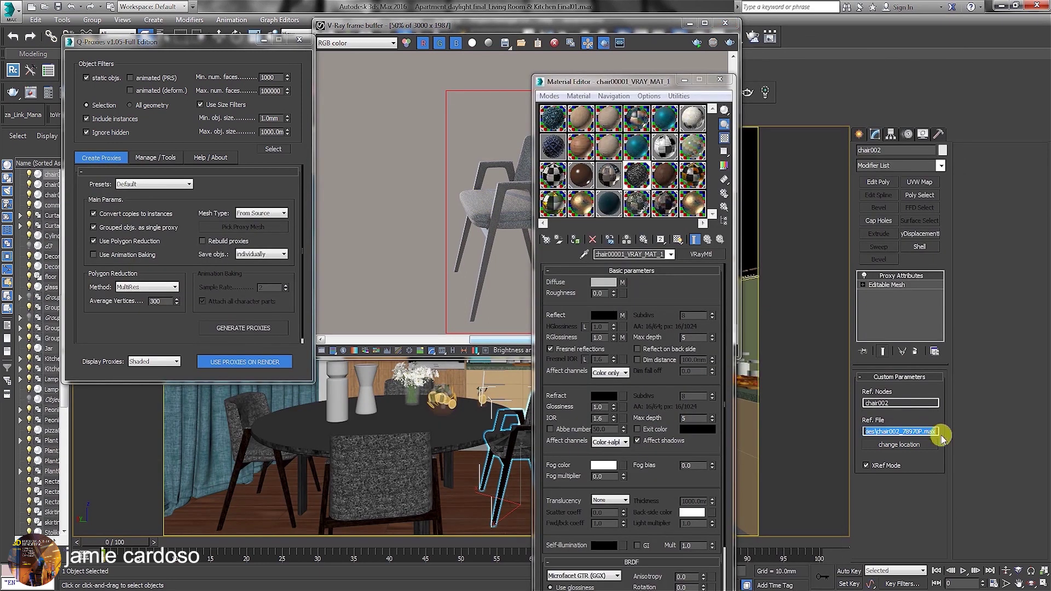
left_click(609, 177)
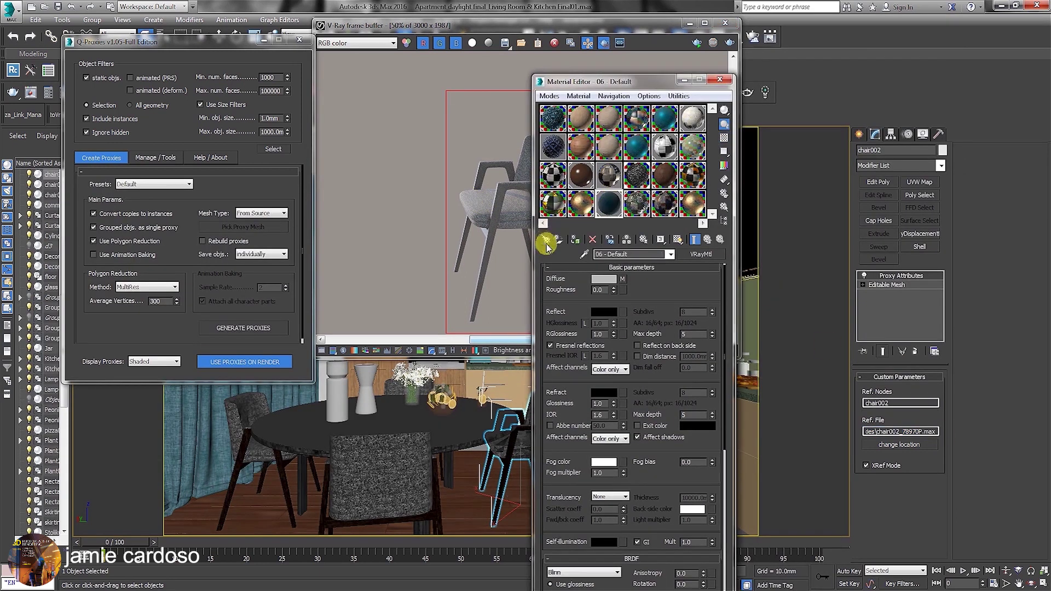
left_click_drag(601, 82, 245, 150)
left_click_drag(615, 28, 642, 77)
left_click(735, 36)
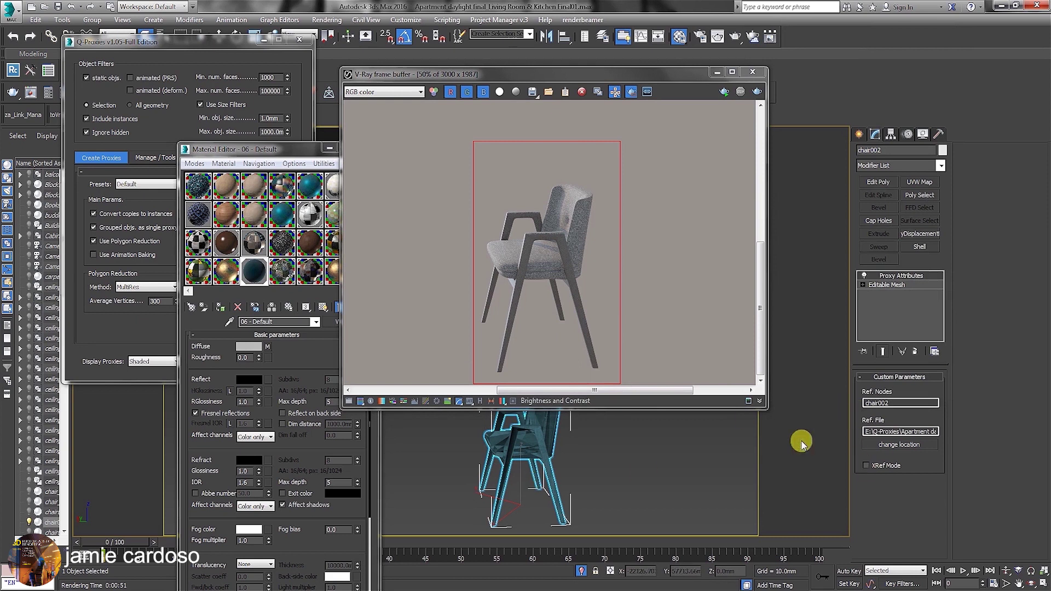
left_click(735, 36)
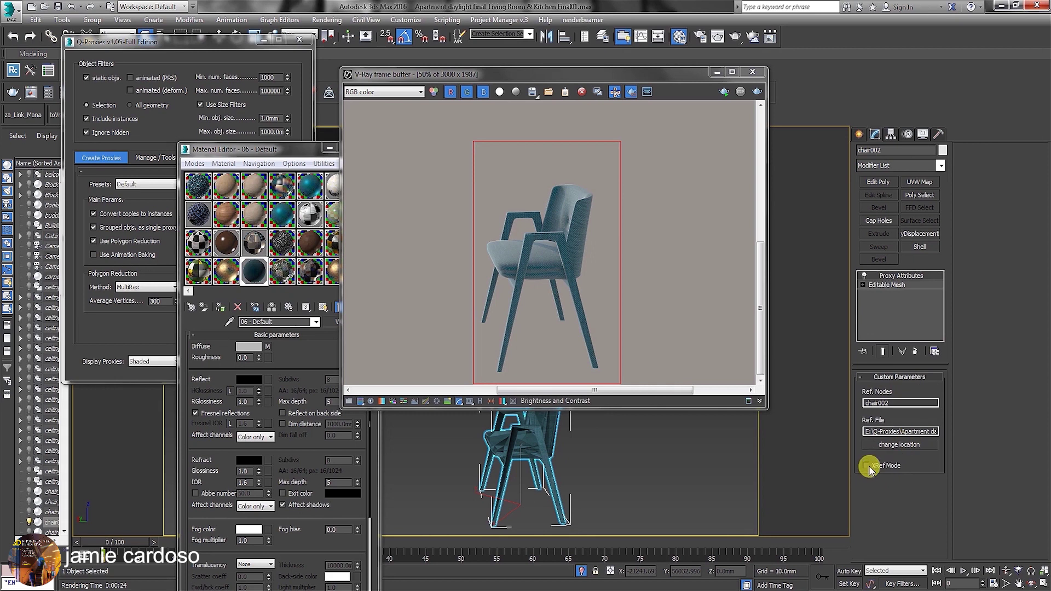
left_click(154, 158)
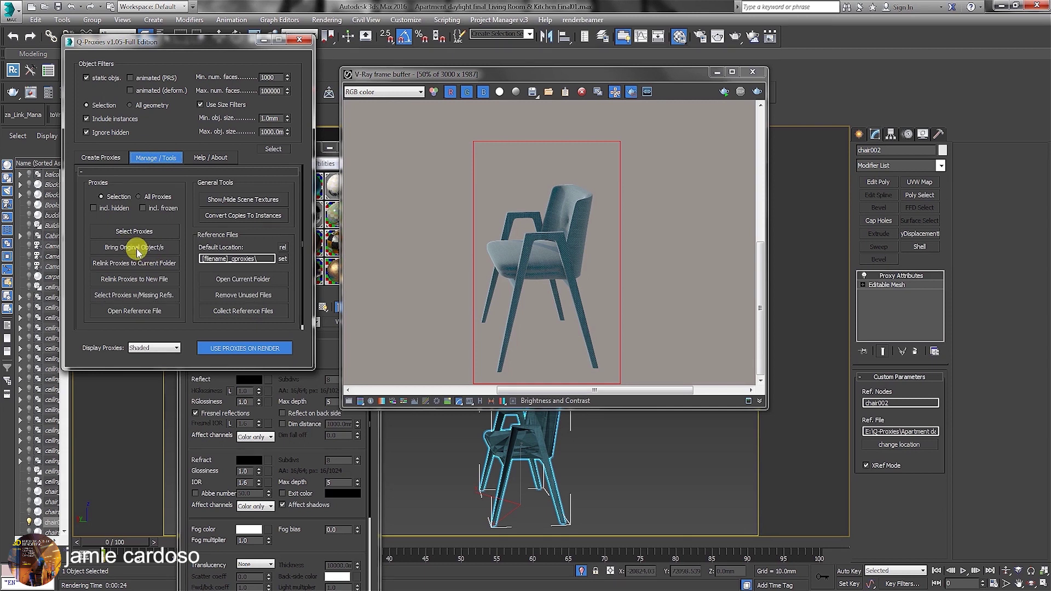
Restore the chair proxy to its original object, then select the floor
left_click(138, 252)
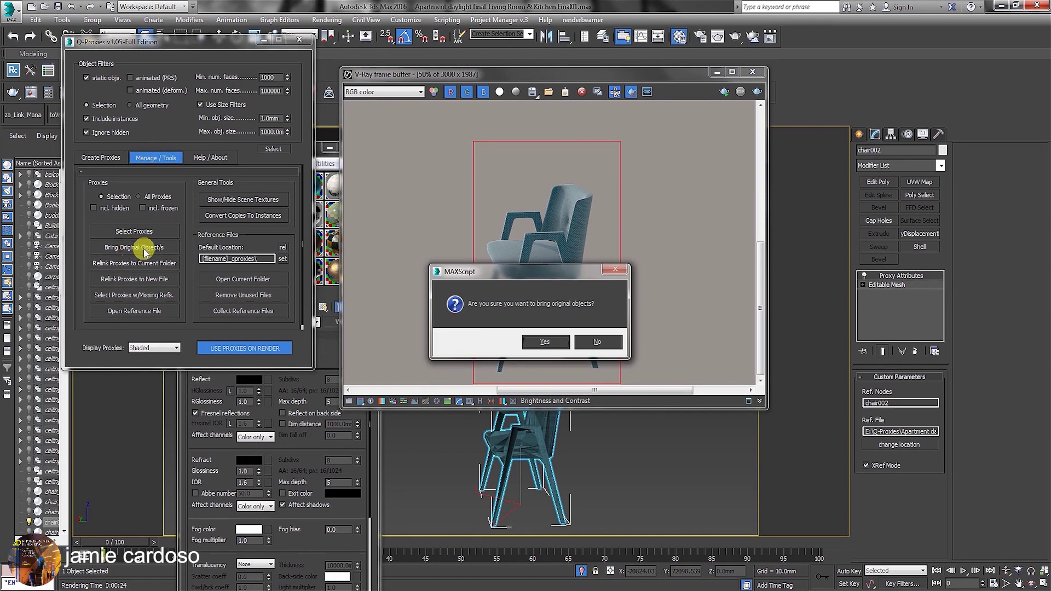
left_click(546, 341)
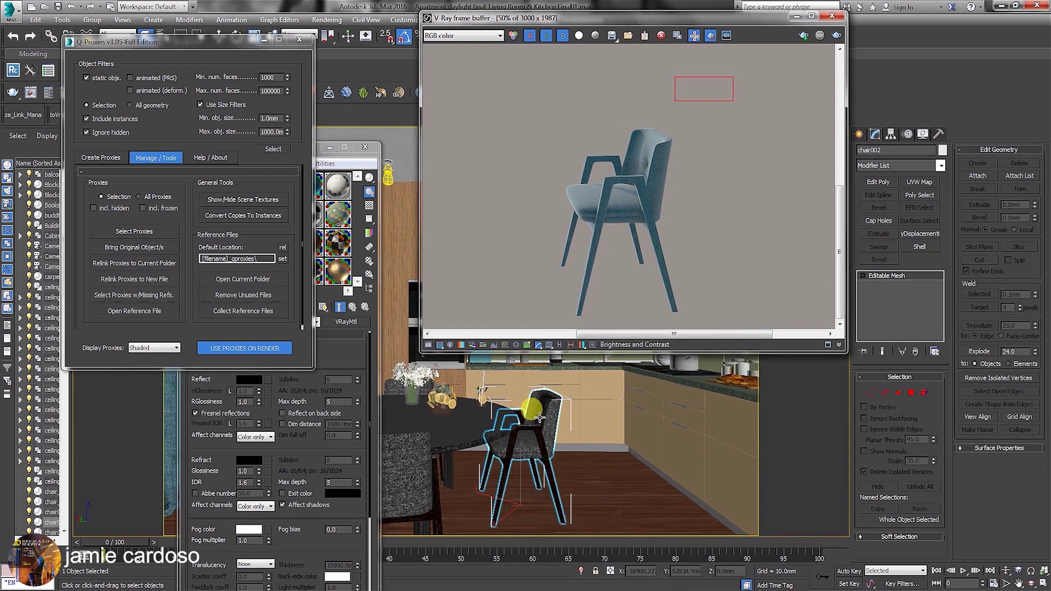
left_click(579, 486)
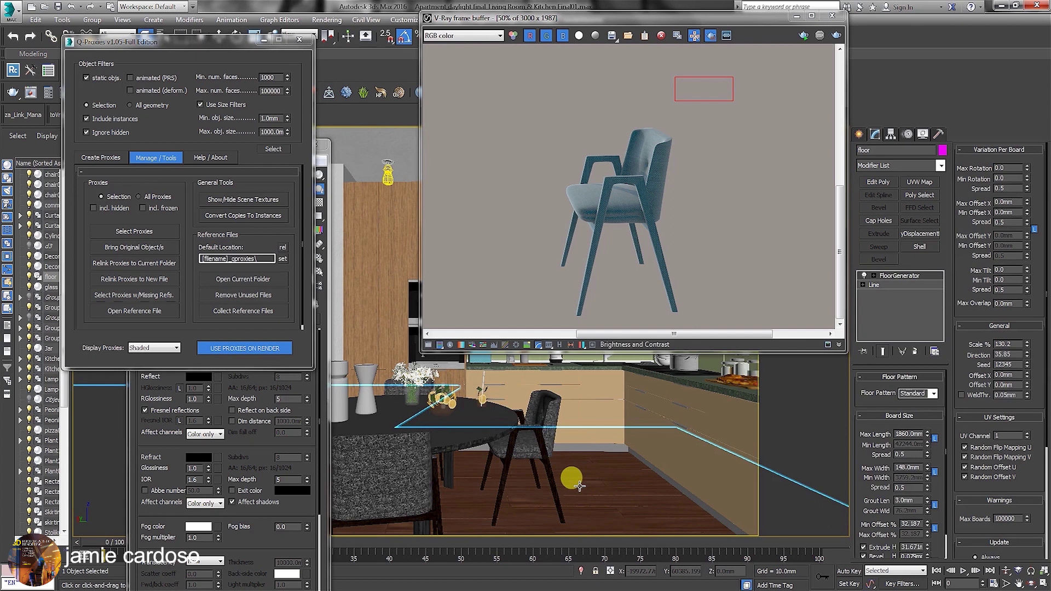
Generate a proxy from the floor, then bring back its original object
left_click(103, 158)
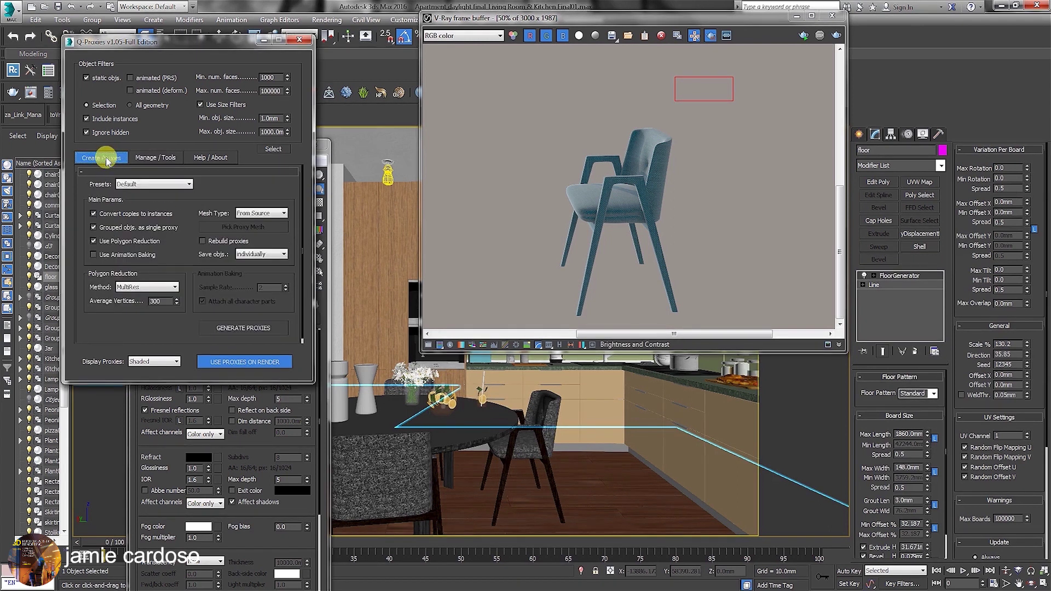
left_click(244, 328)
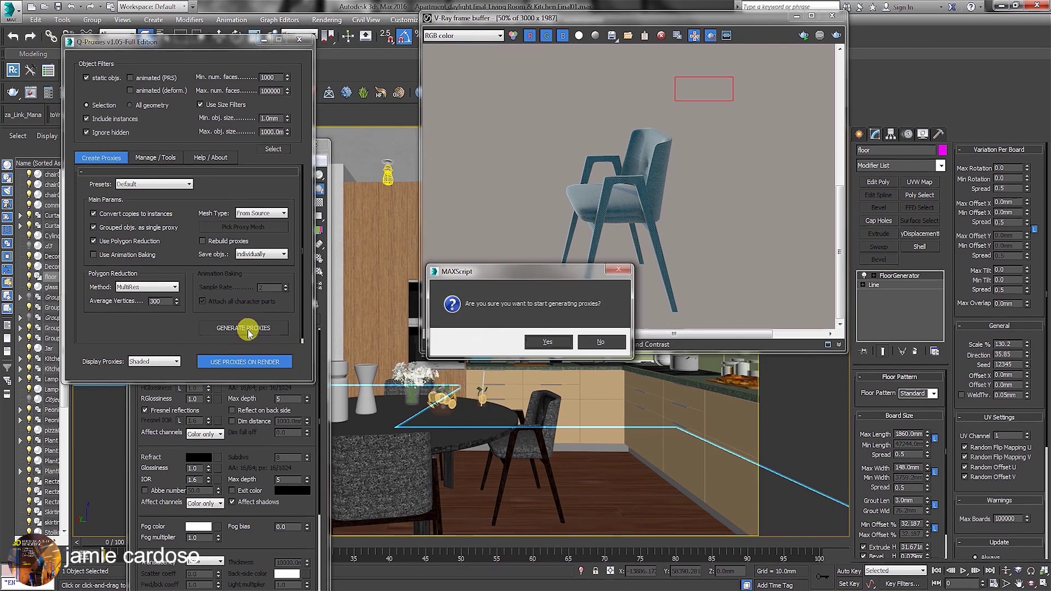
left_click(548, 342)
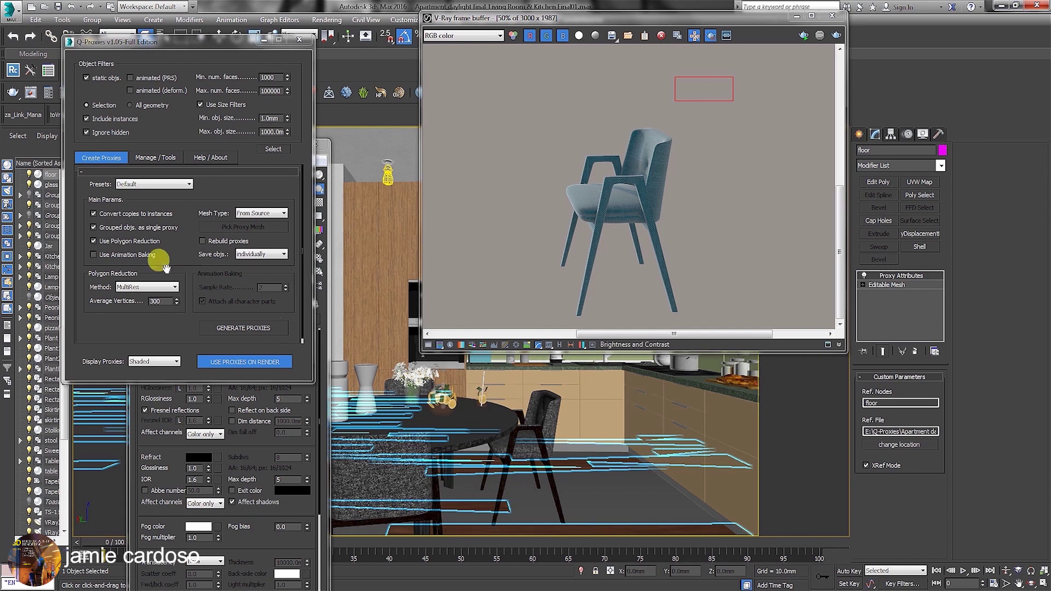
left_click(156, 157)
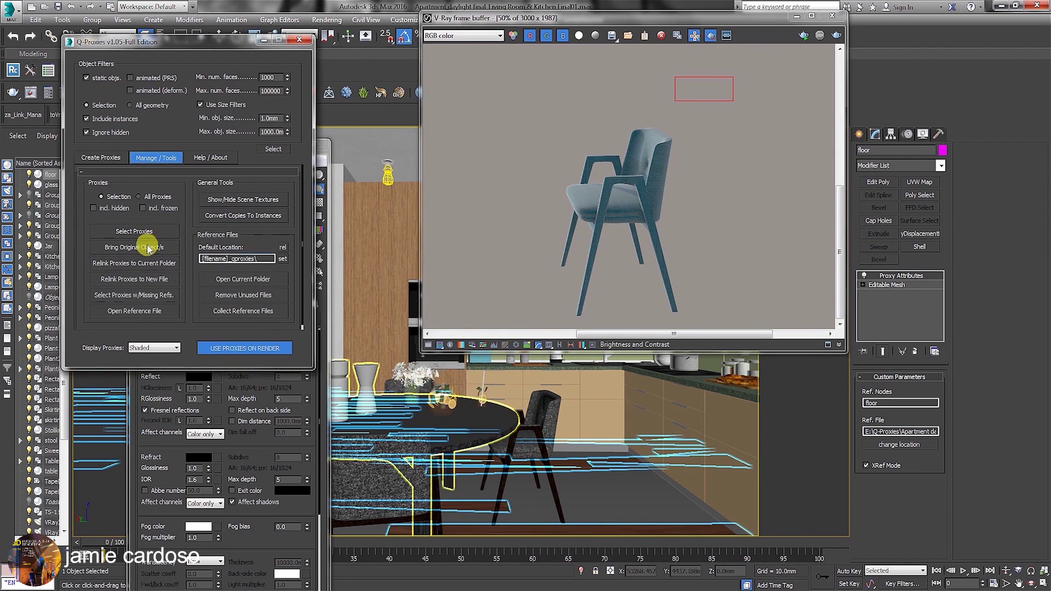
left_click(135, 248)
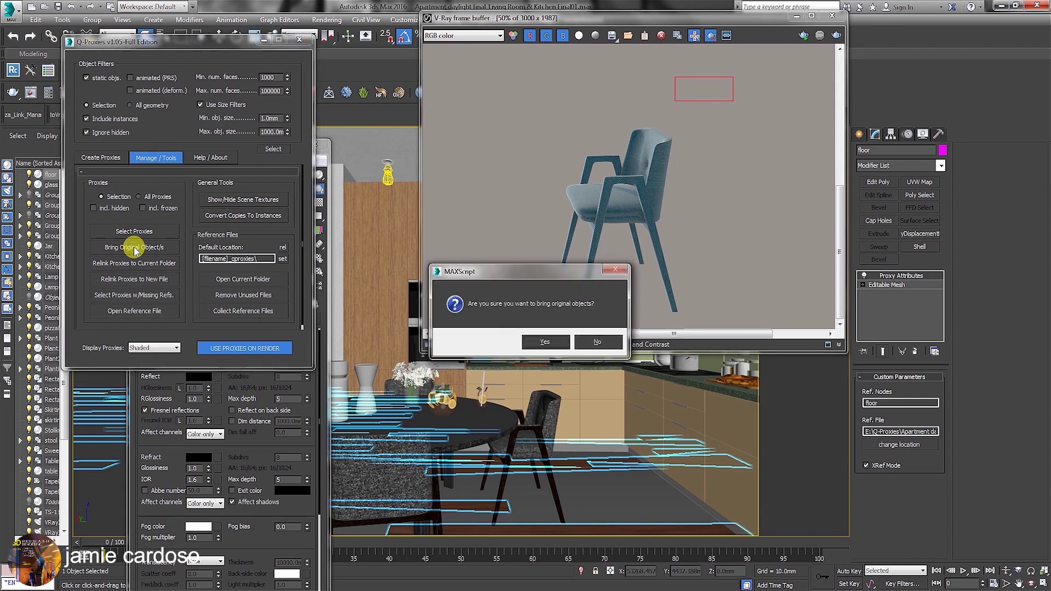
left_click(541, 343)
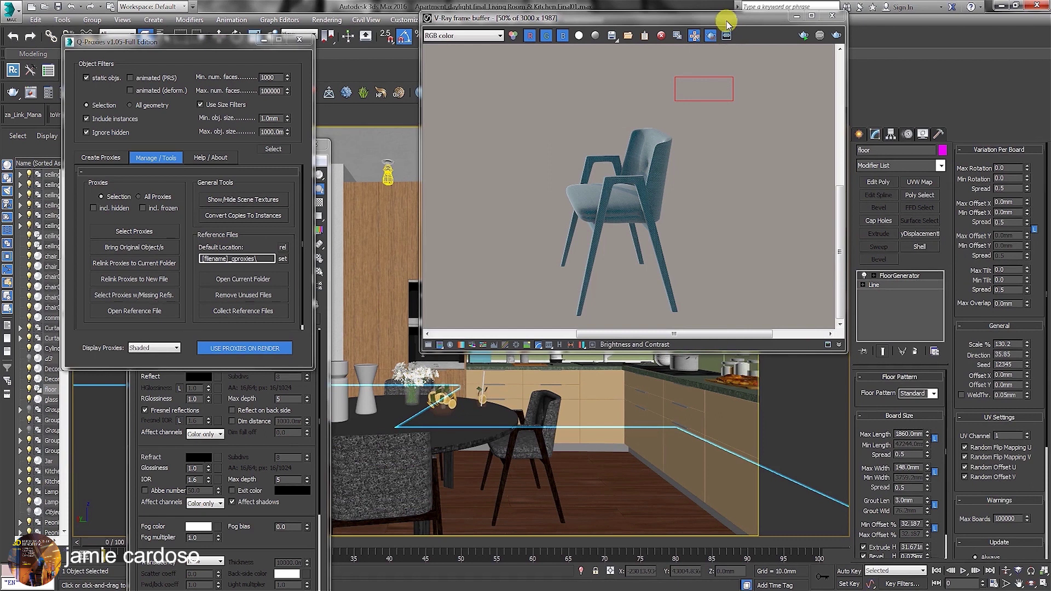
Select the dining chair and generate a Q-Proxies proxy from it again
left_click_drag(727, 18, 680, 8)
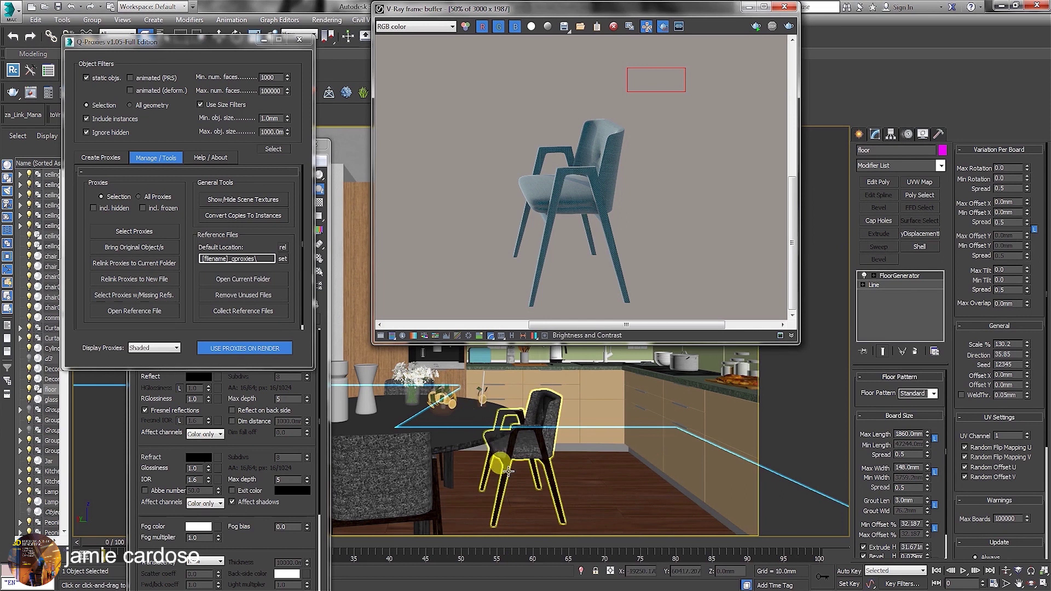
left_click(554, 404)
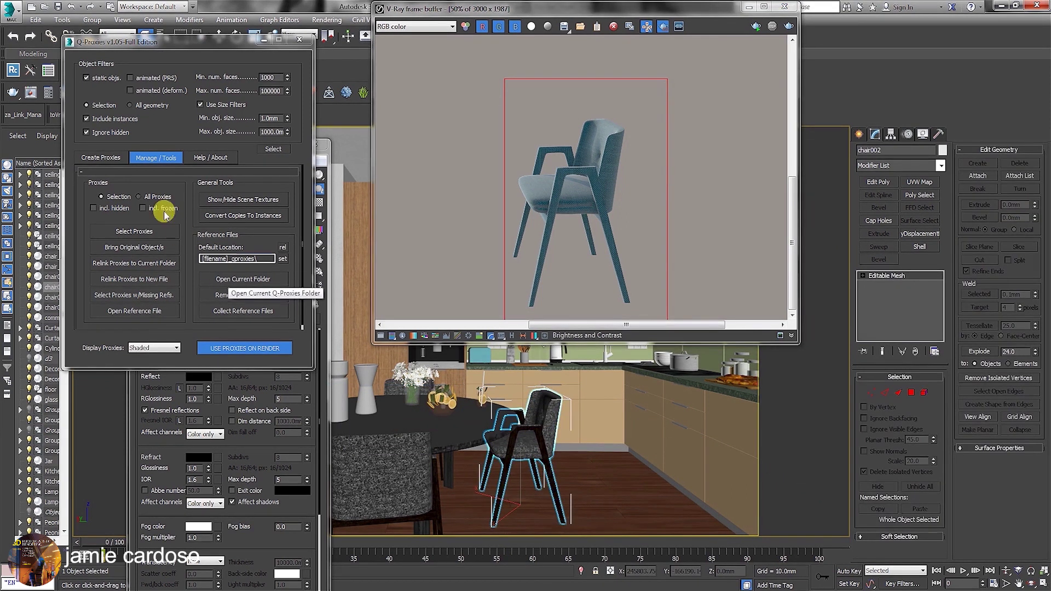
left_click(101, 156)
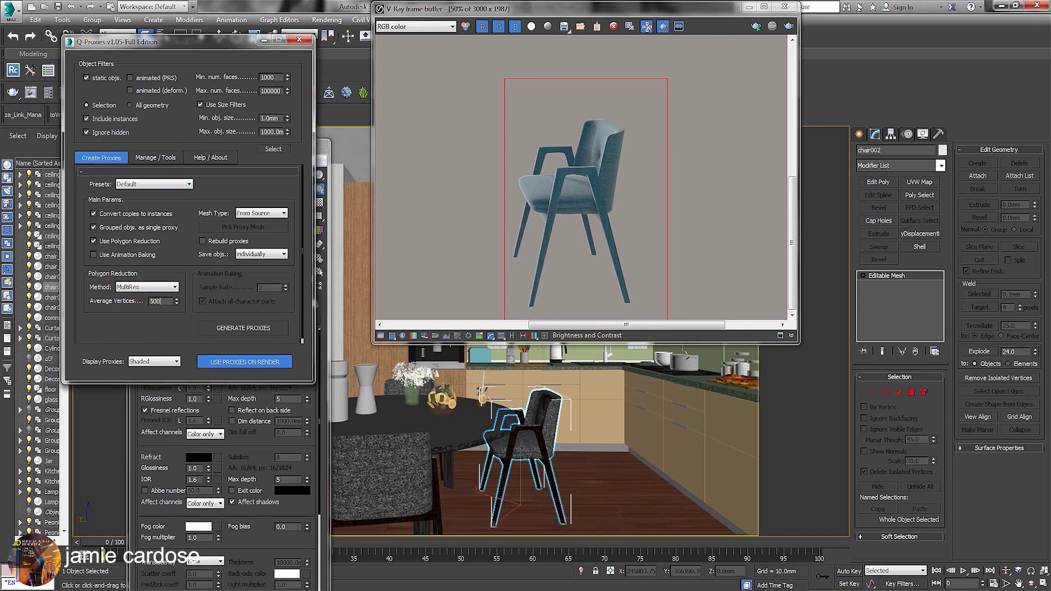
left_click(244, 328)
left_click(547, 333)
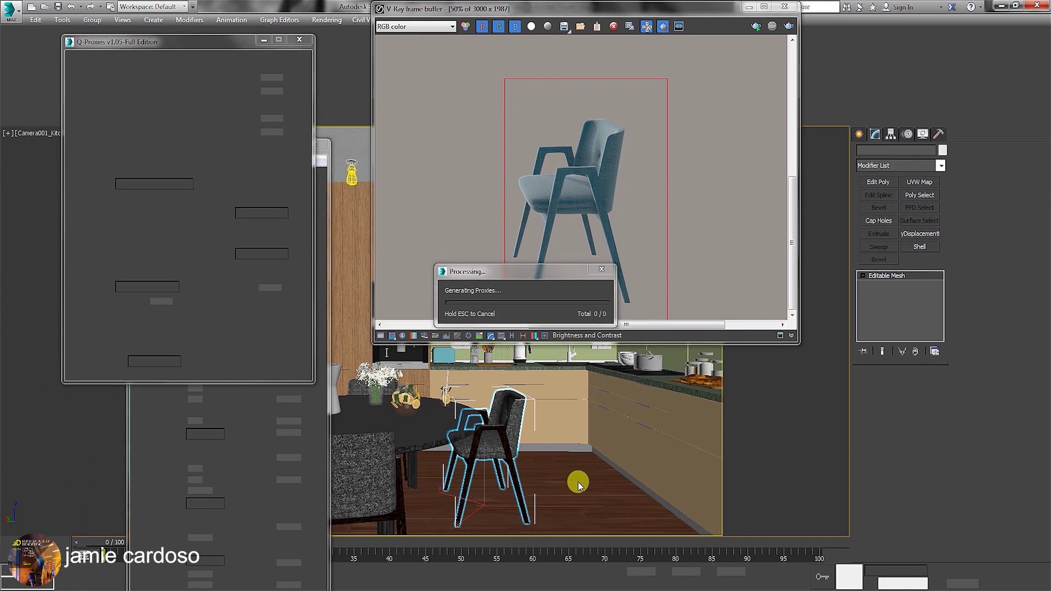
Isolate the chair and V-Ray render it with Use Proxies On Render off, then on
left_click(581, 571)
left_click(250, 361)
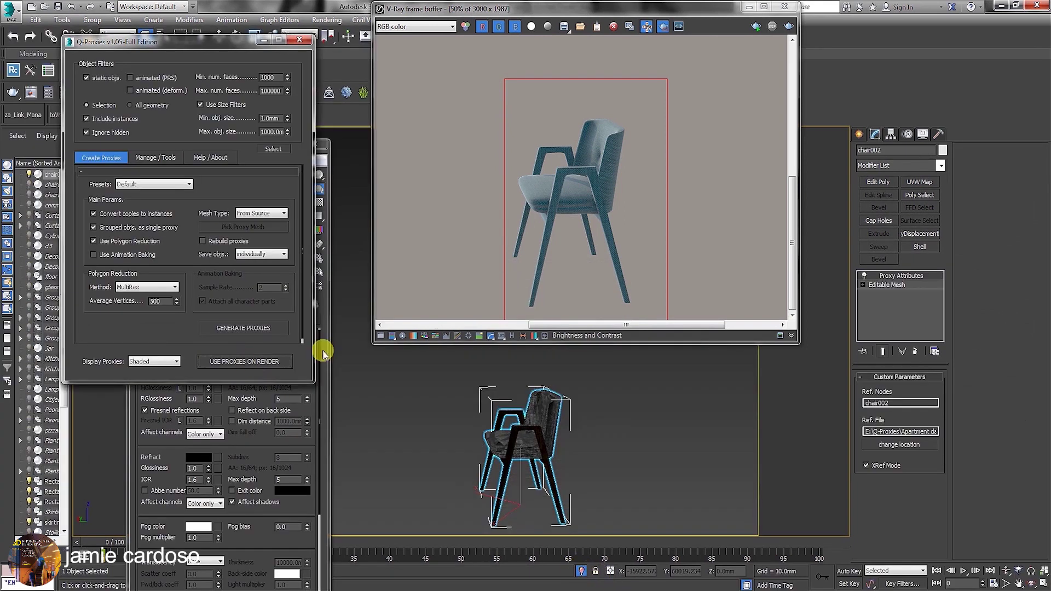
left_click_drag(682, 10, 706, 73)
left_click(735, 35)
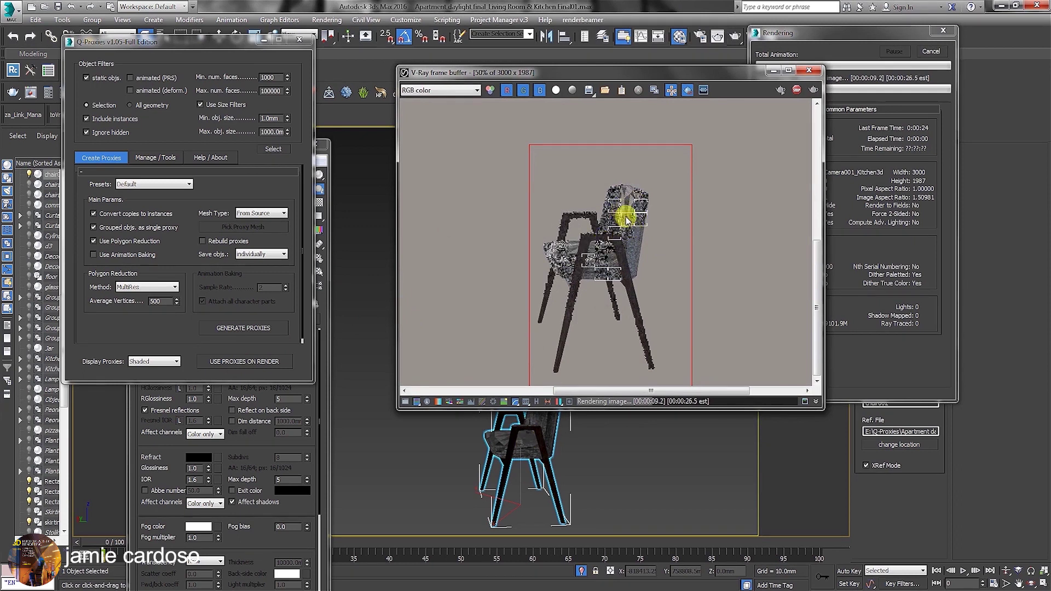
mouse_move(630, 216)
middle_mouse_down()
mouse_move(563, 395)
mouse_move(626, 206)
middle_mouse_up()
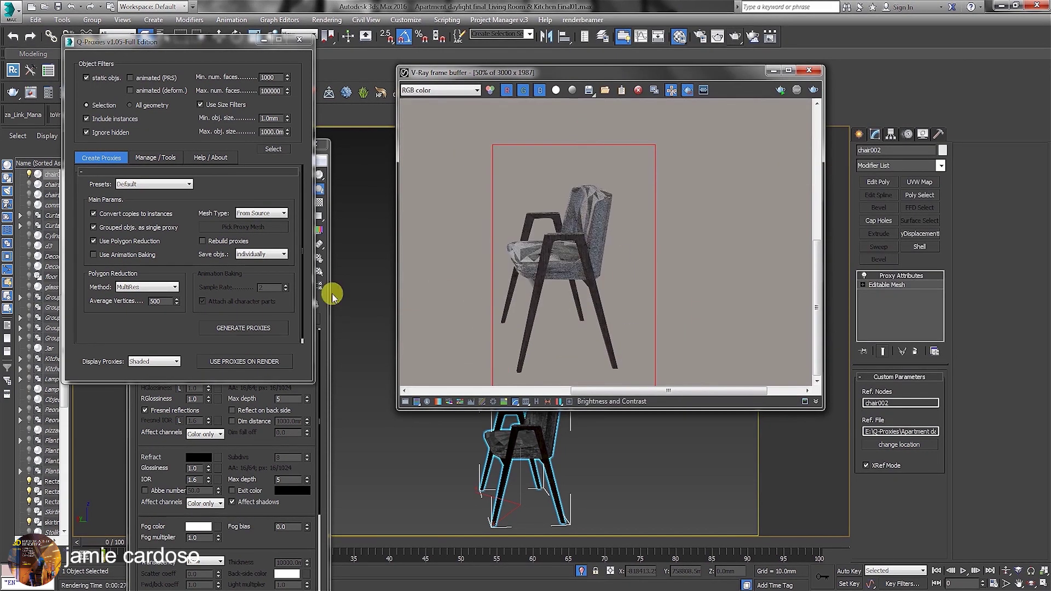
left_click(251, 362)
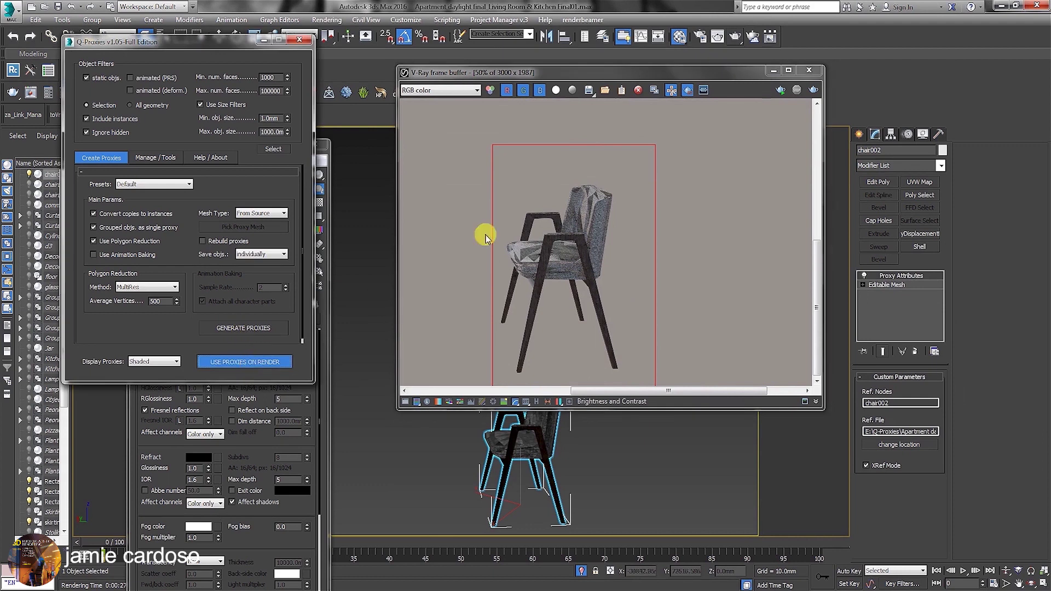
left_click(735, 35)
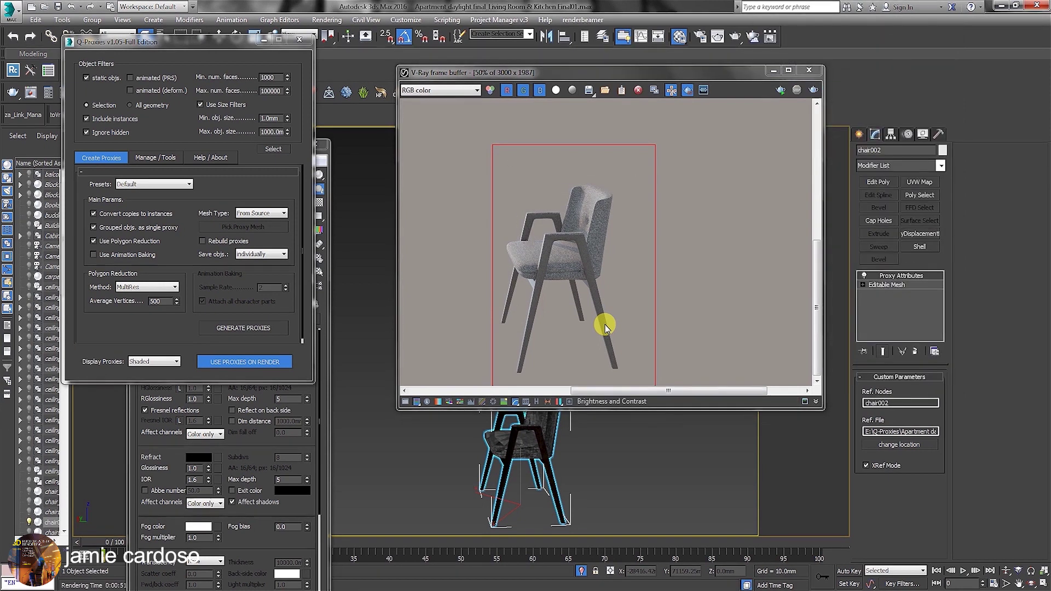
left_click_drag(679, 73, 631, 69)
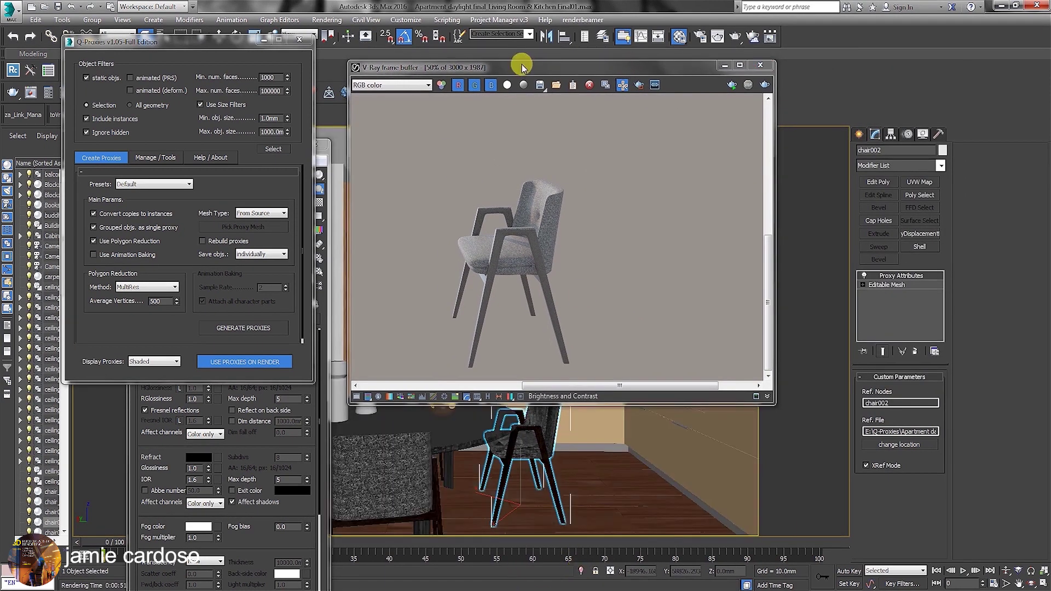
left_click_drag(520, 67, 538, 79)
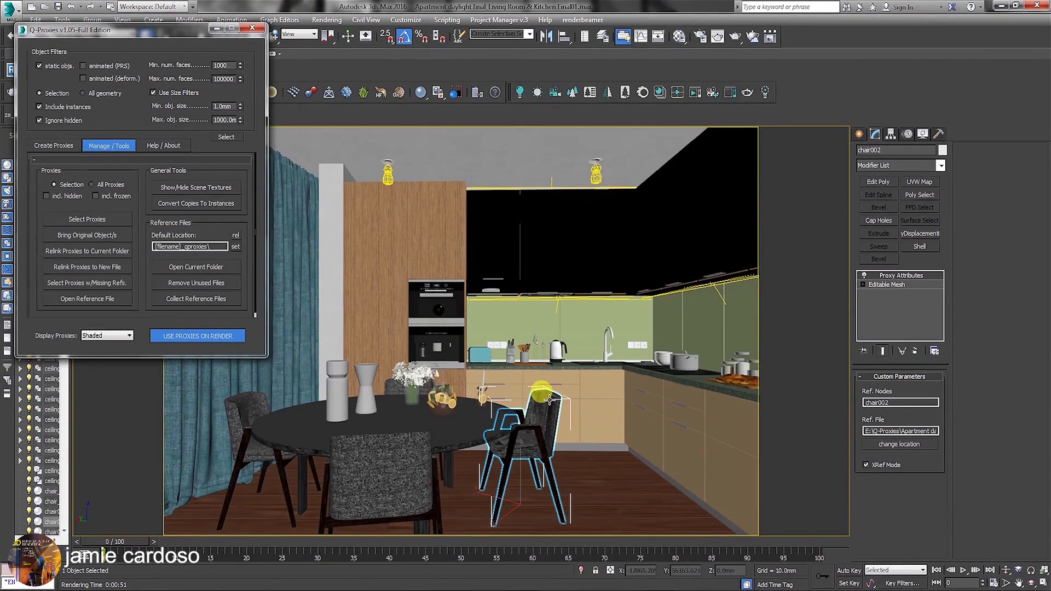
Shift-move an instanced copy of the proxy chair in front of the table
right_click(549, 400)
left_click(589, 409)
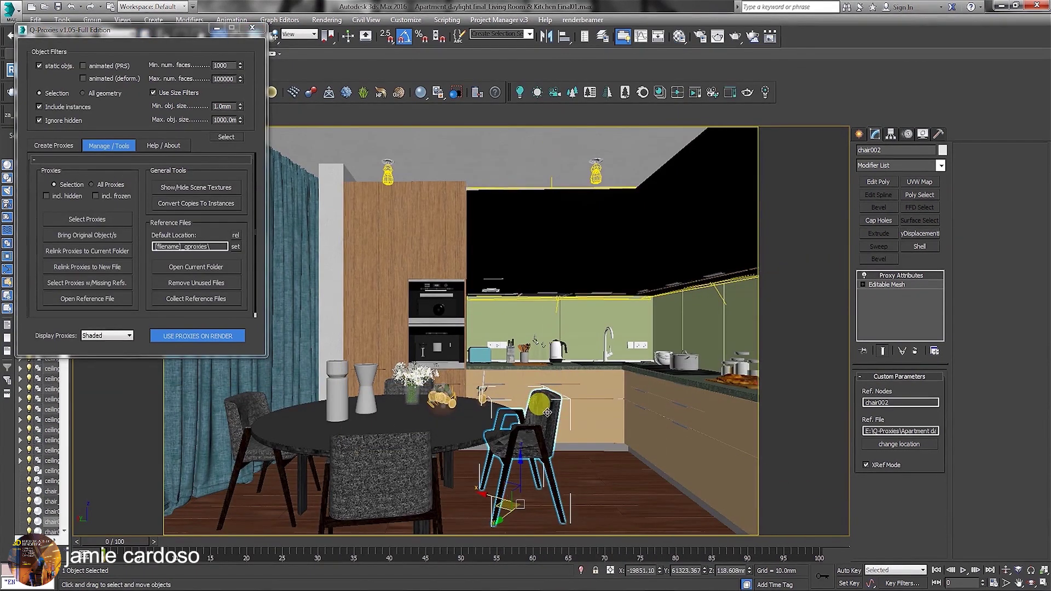
left_click_drag(506, 508, 393, 517, "shift")
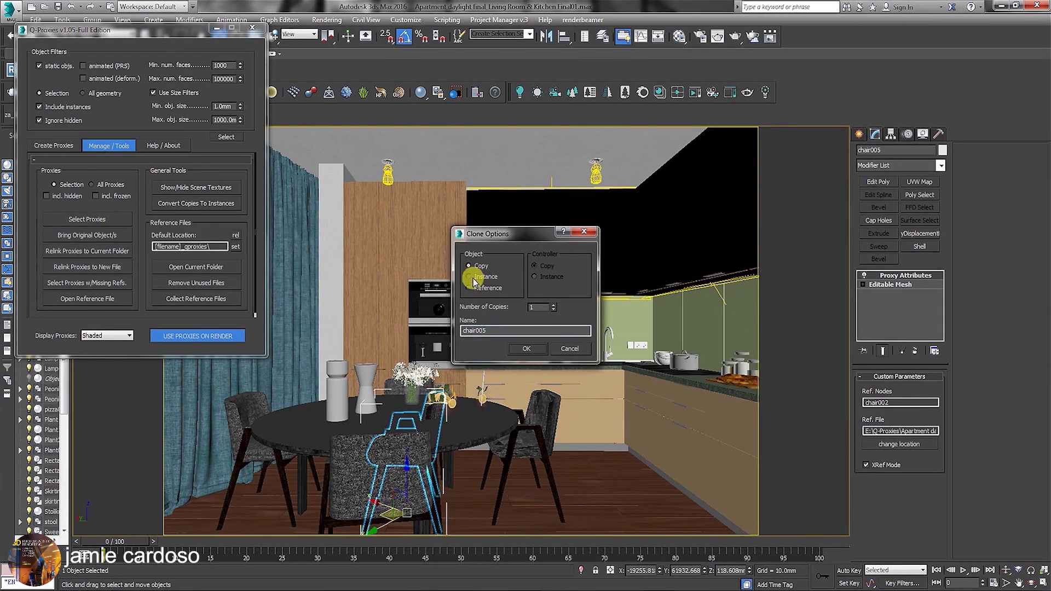
left_click(470, 278)
left_click(528, 349)
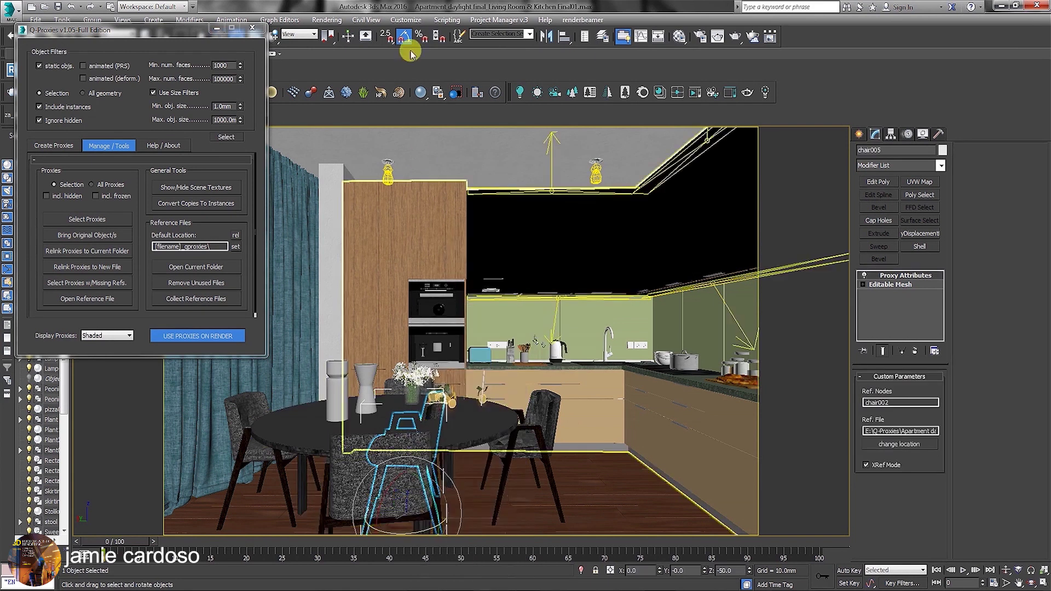
Copy the chair again behind the table, then select chair005 and open Move Transform Type-In
right_click(403, 414)
left_click(403, 410)
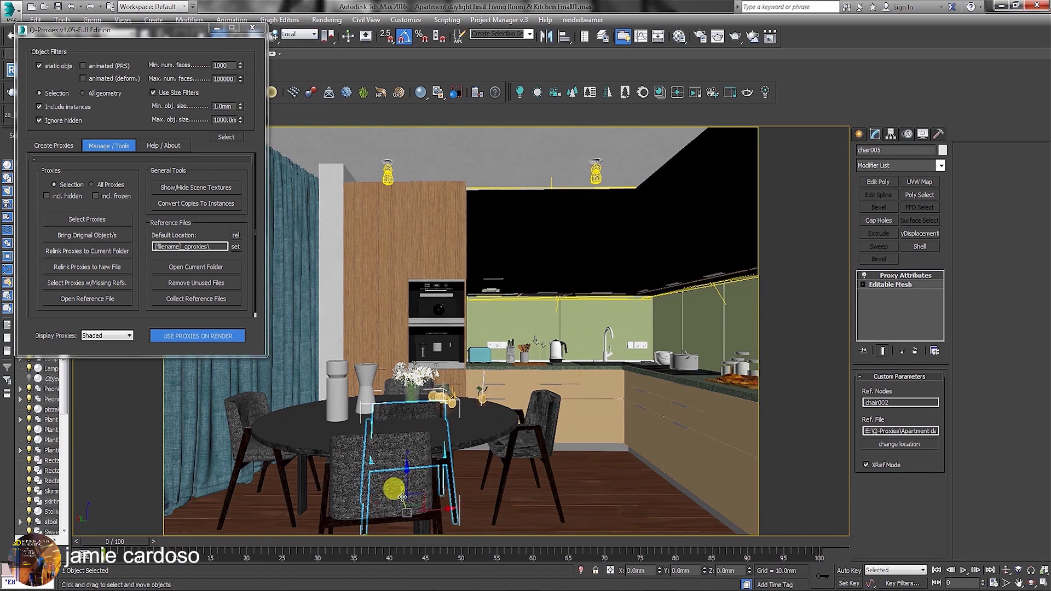
left_click_drag(464, 533, 342, 522, "shift")
left_click(523, 350)
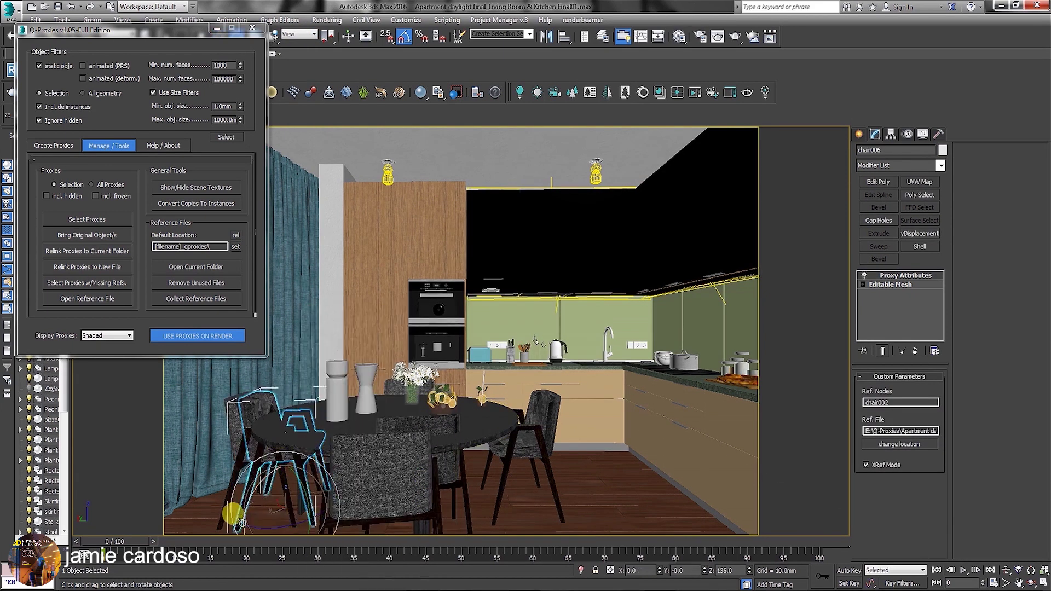
left_click_drag(284, 500, 260, 419)
left_click(415, 416)
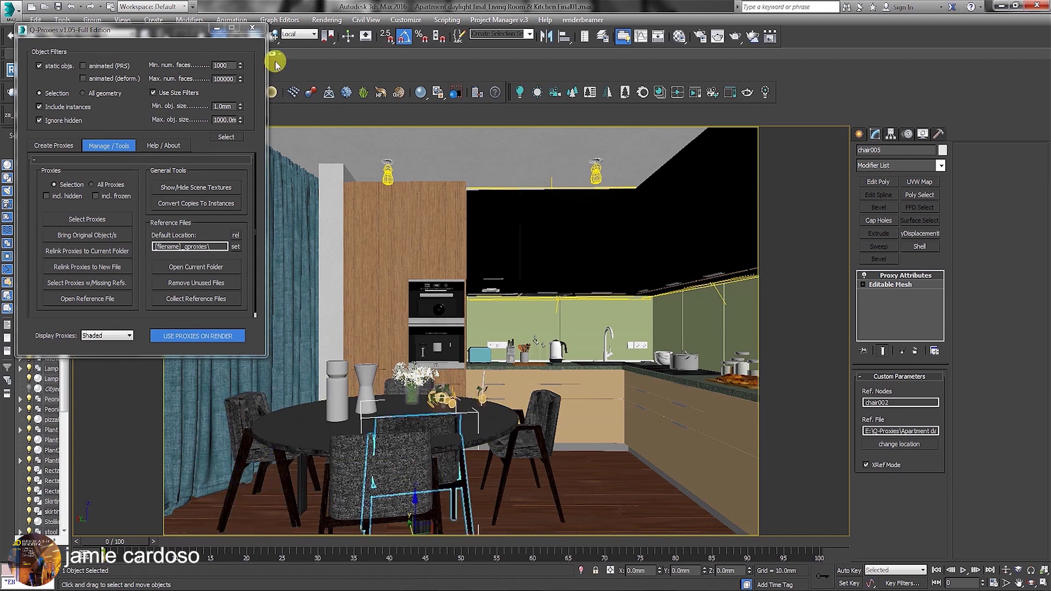
left_click_drag(244, 125, 494, 168)
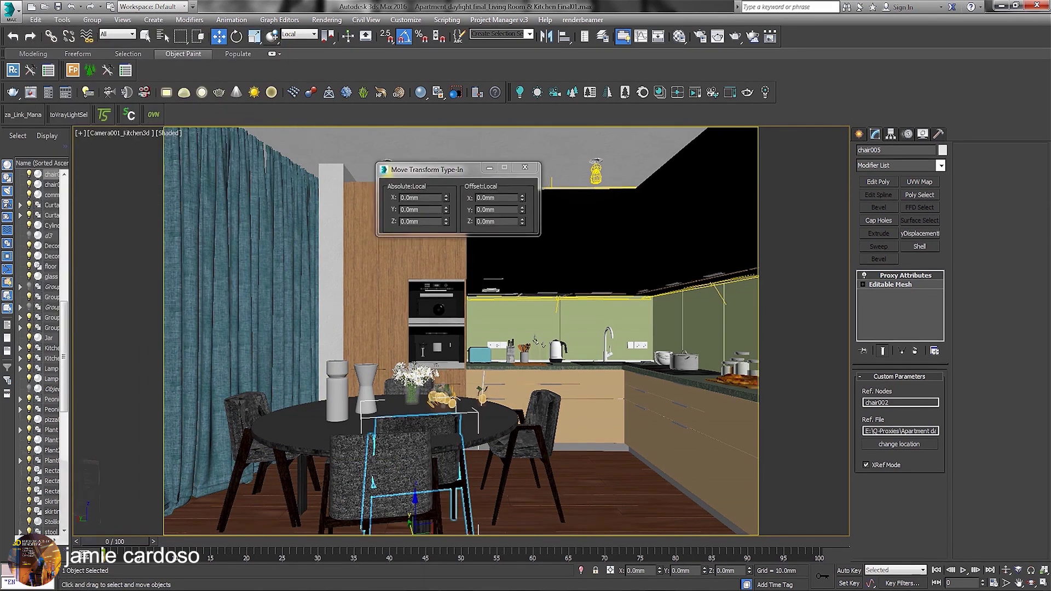
Select the back dining chair and try rotating it 45 degrees with the rotate type-in
left_click_drag(446, 210, 443, 201)
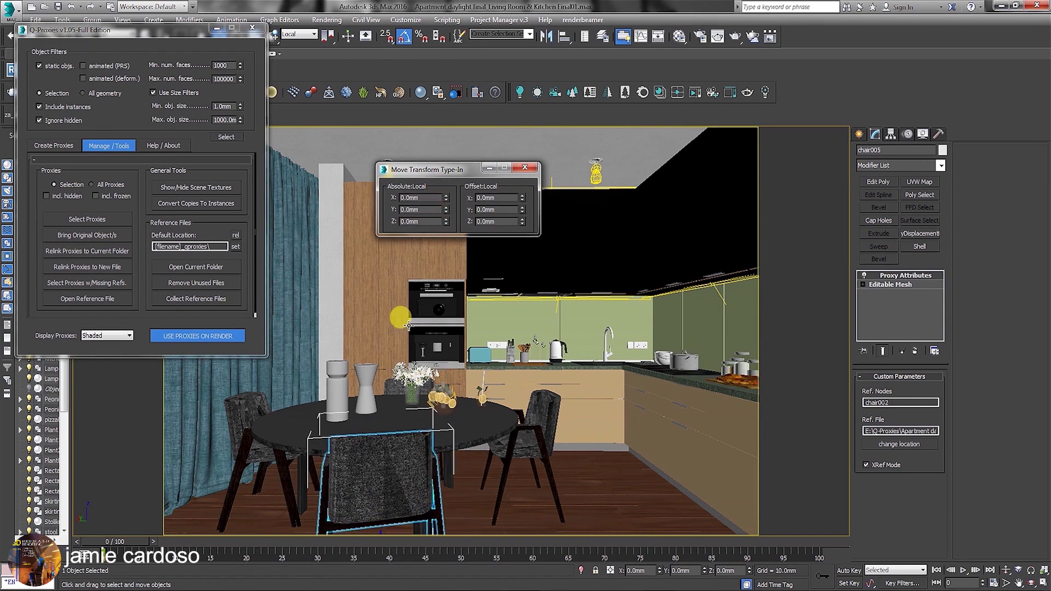
left_click(256, 434)
left_click(258, 436, "alt")
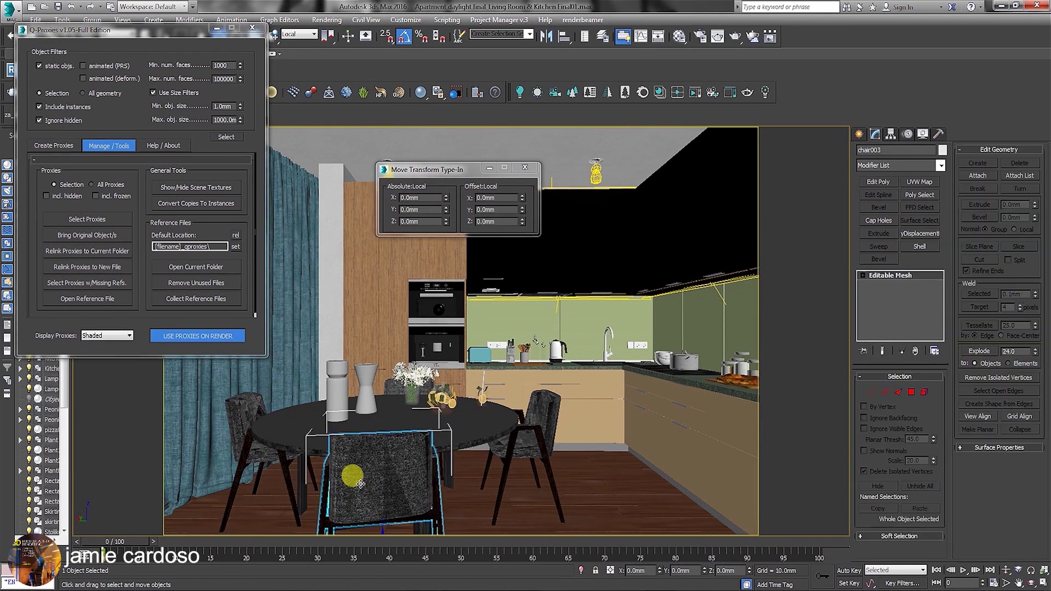
left_click(541, 399)
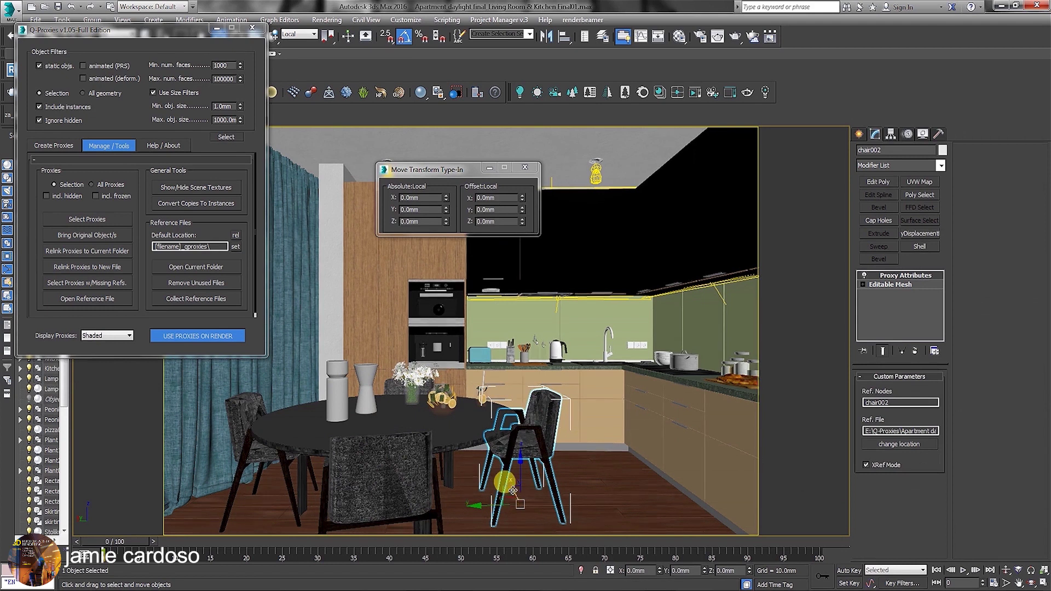
left_click(430, 465)
right_click(448, 417)
left_click(462, 433)
left_click_drag(446, 222, 445, 212)
Undo the chair rotations, deselect the chair, and open Q-Proxies on an empty scene
left_click(217, 28)
left_click(79, 6)
left_click(22, 52)
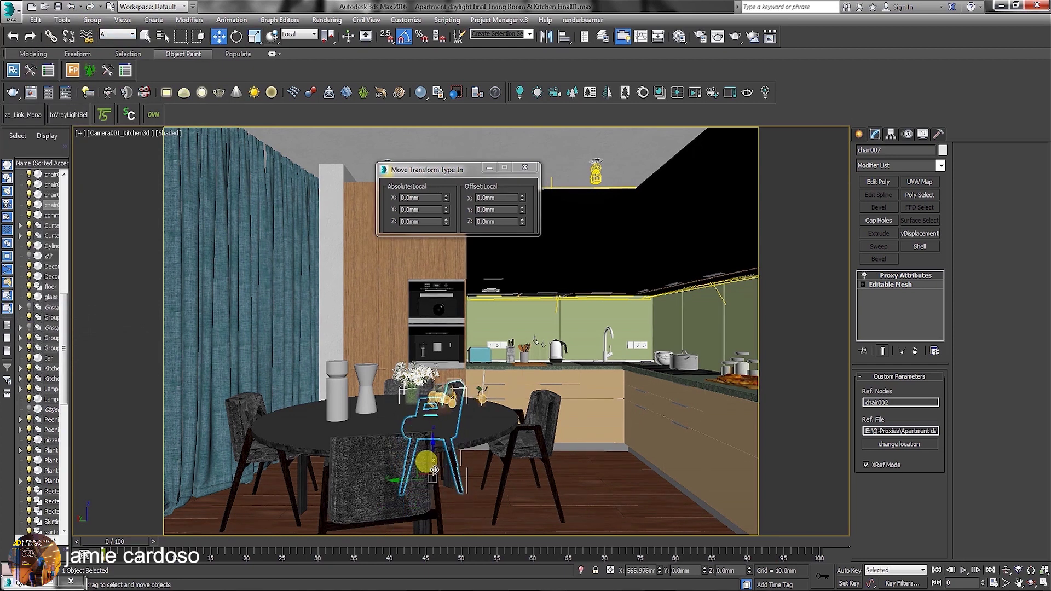
key("e")
mouse_move(427, 482)
left_mouse_down()
mouse_move(468, 482)
mouse_move(441, 497)
mouse_move(433, 484)
left_mouse_up()
key("ctrl+z")
key("w")
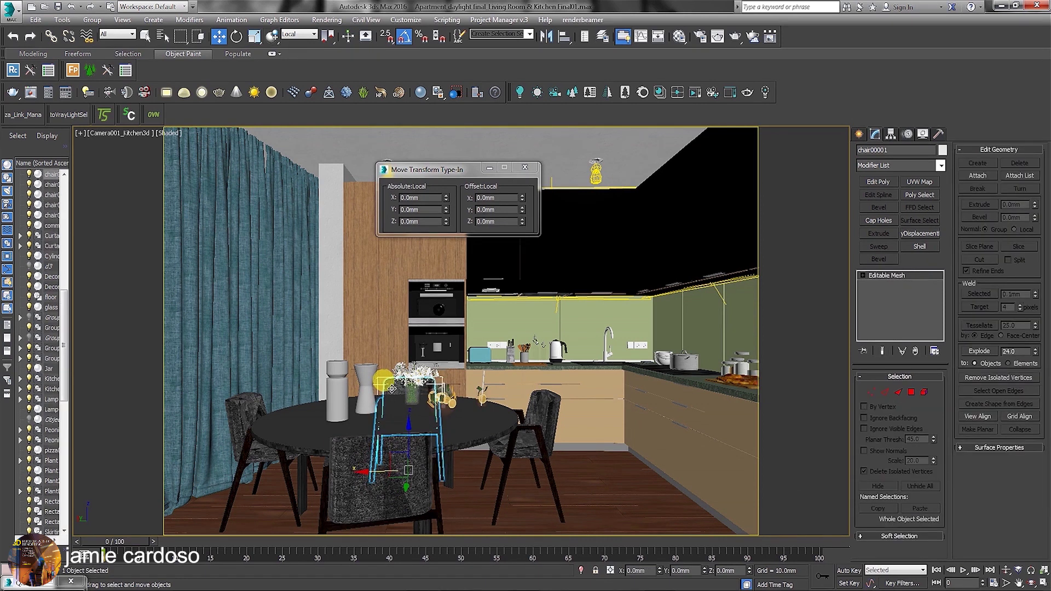
key("ctrl+d")
left_click(107, 70)
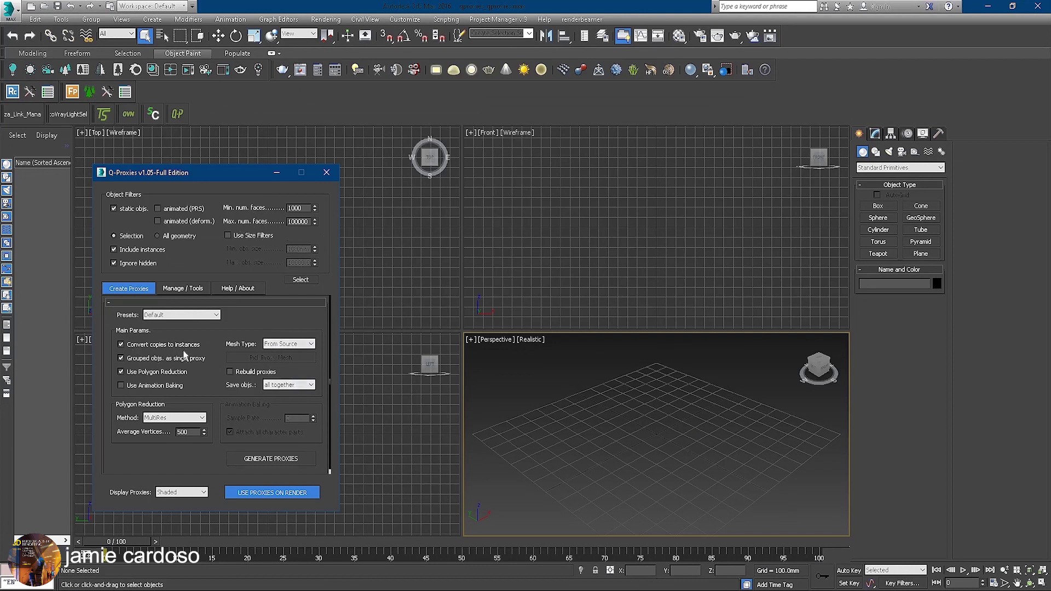
Draw a sphere in the top view, clone it into four spheres, and select all four
left_click(270, 179)
left_click(878, 217)
mouse_move(191, 219)
left_mouse_down()
mouse_move(176, 212)
mouse_move(283, 174)
mouse_move(345, 216)
mouse_move(353, 236)
mouse_move(251, 274)
left_mouse_up()
key("w")
left_click(523, 346)
left_click(526, 348)
left_click(526, 348)
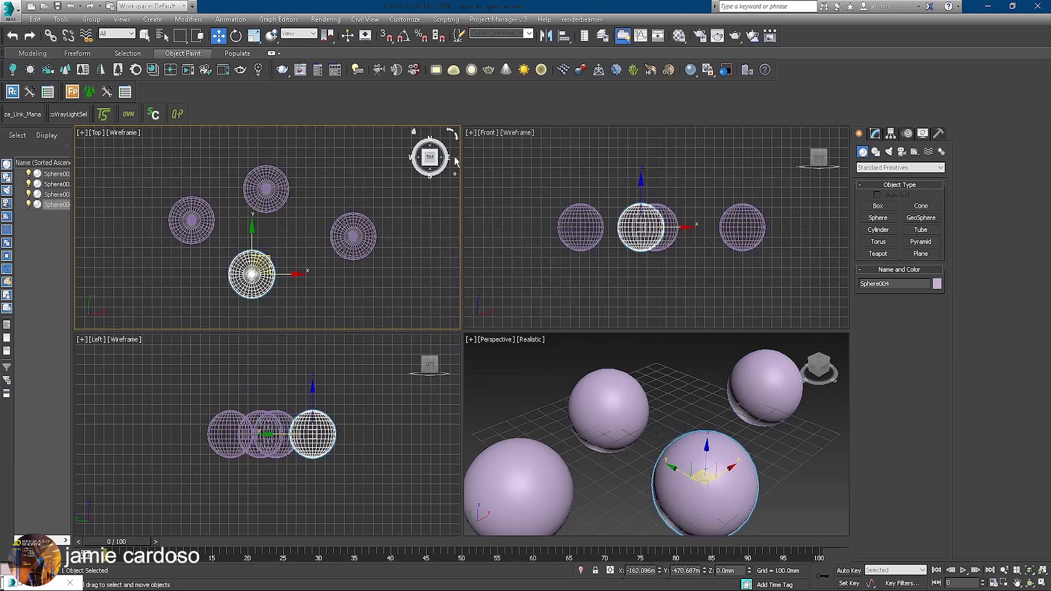
left_click_drag(391, 284, 391, 285)
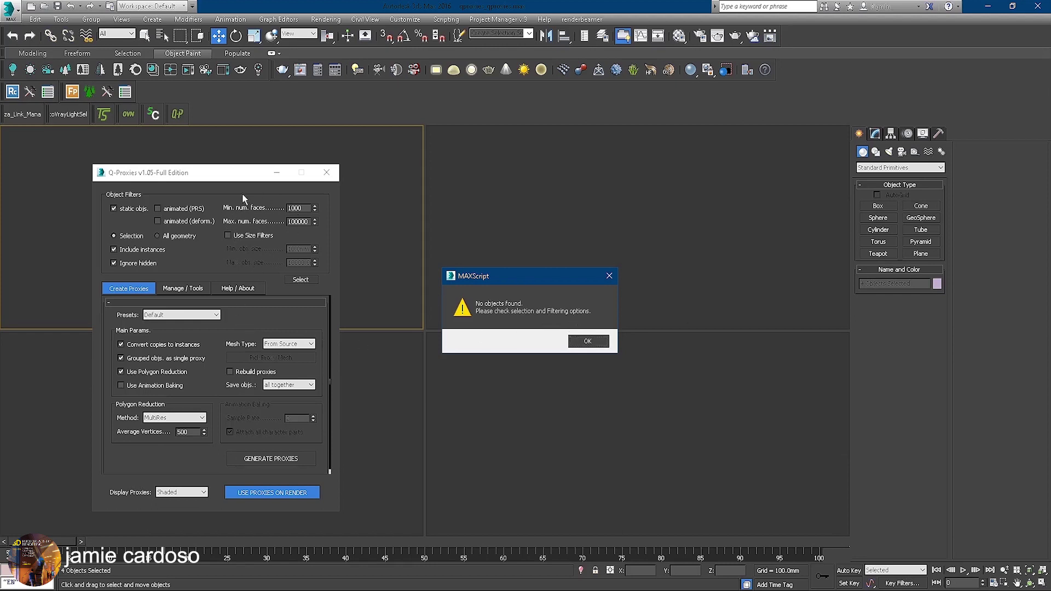
Dismiss the 'No objects found' warning, marquee-select the four spheres, and retry proxy generation
left_click(573, 342)
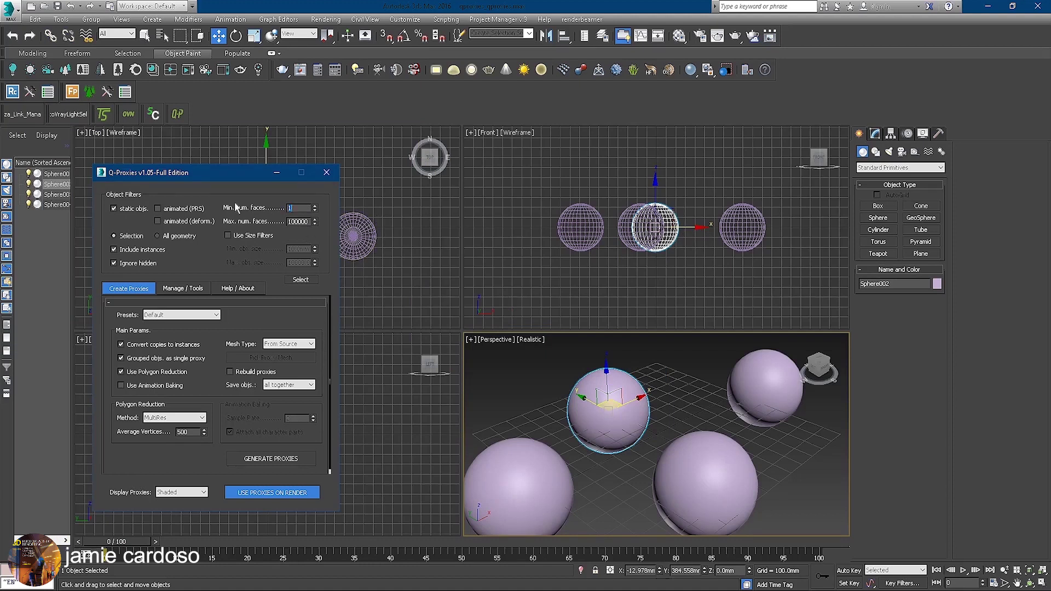
left_click_drag(597, 234, 758, 255)
left_click(273, 458)
left_click(572, 343)
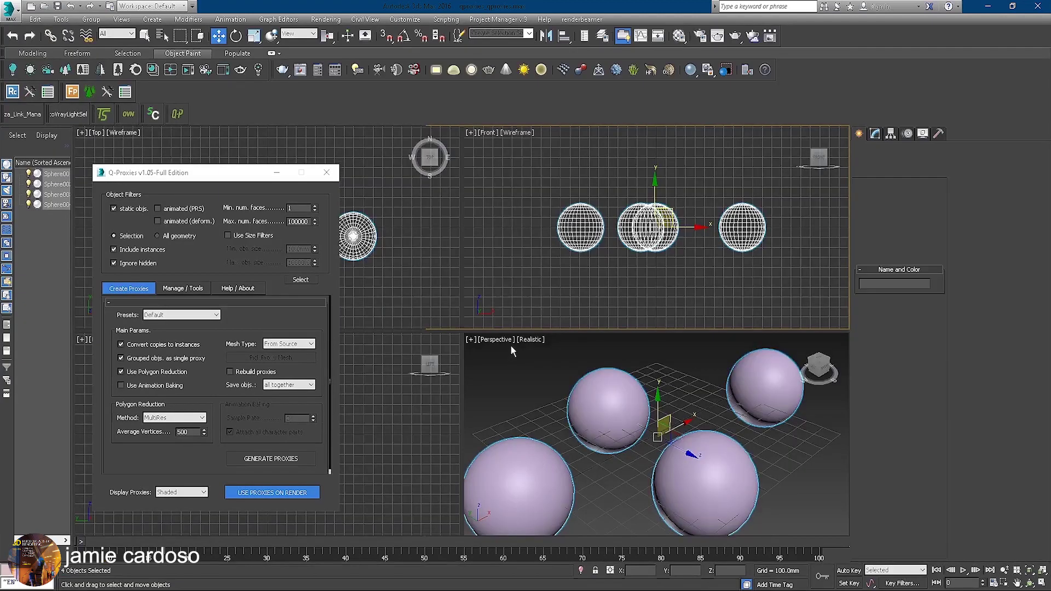
Set Min. num. faces to 1 and Average Vertices to 100, then reselect all four spheres
left_click(740, 230)
left_click(875, 133)
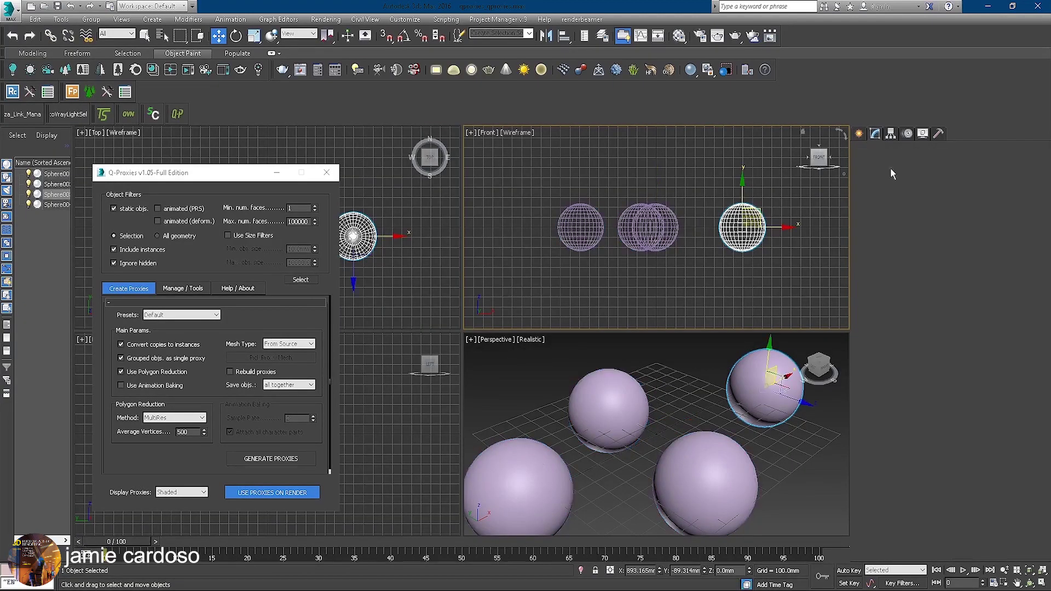
left_click(859, 133)
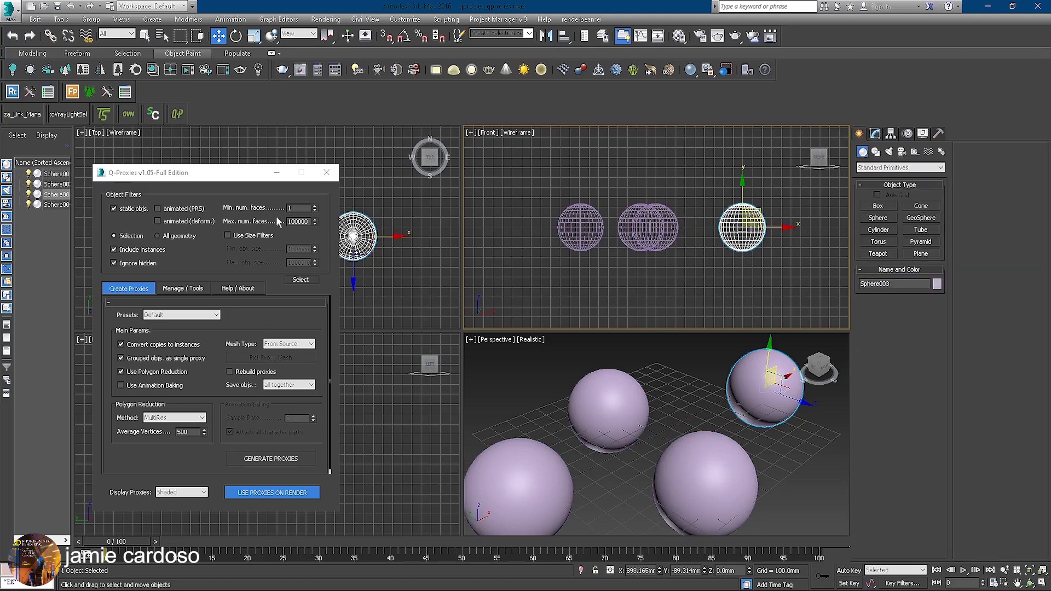
double_click(293, 208)
left_click_drag(794, 291, 793, 292)
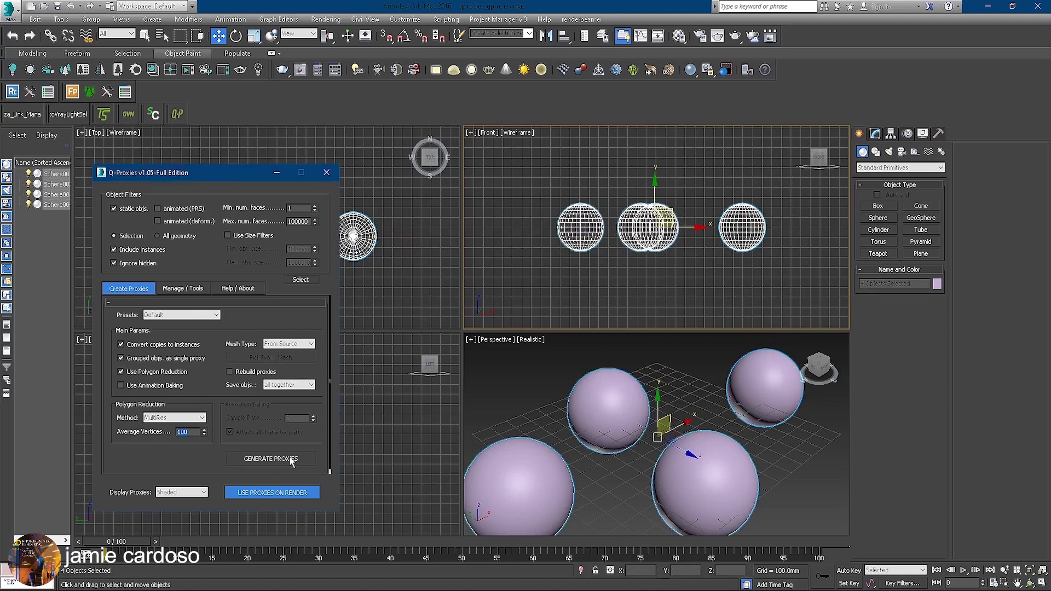
left_click(271, 459)
Confirm proxy generation, then give the rightmost sphere proxy a UVW Map modifier set to Box
key("Return")
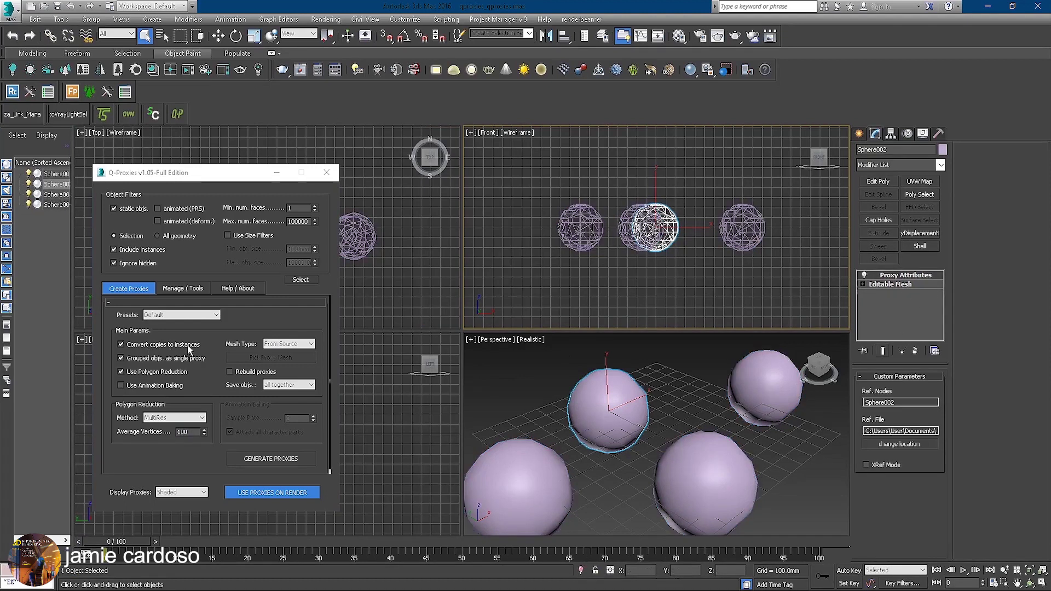
left_click_drag(216, 181, 205, 265)
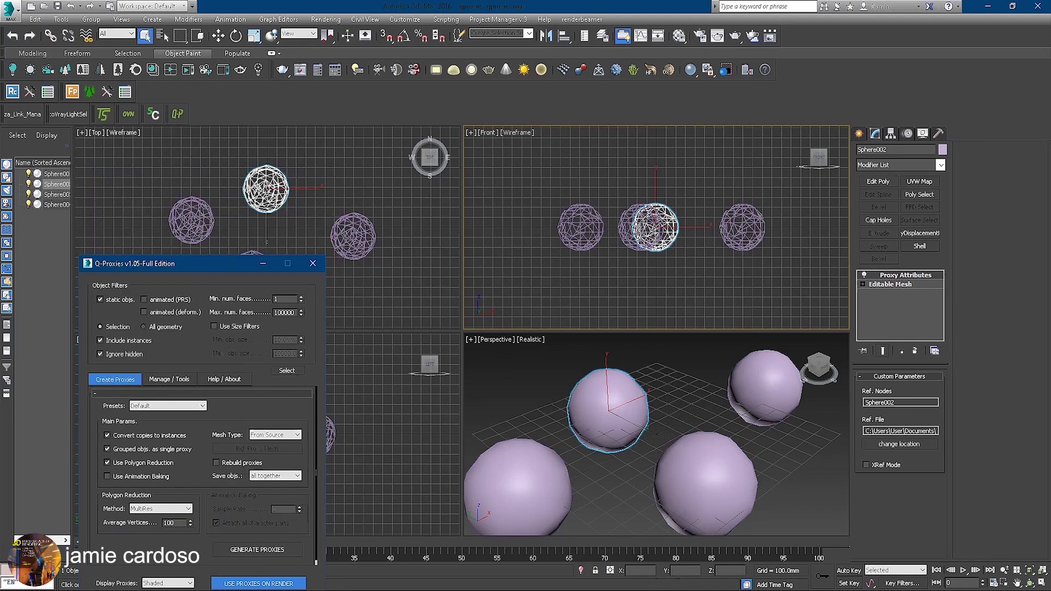
scroll(313, 131, "down", 3)
middle_click_drag(202, 151, 211, 149)
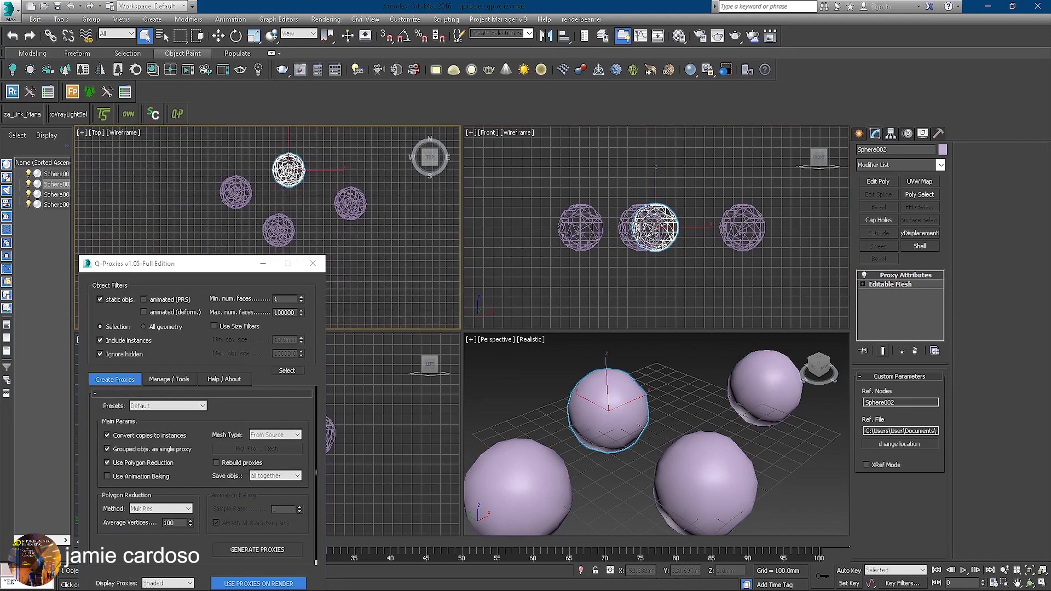
left_click(351, 203)
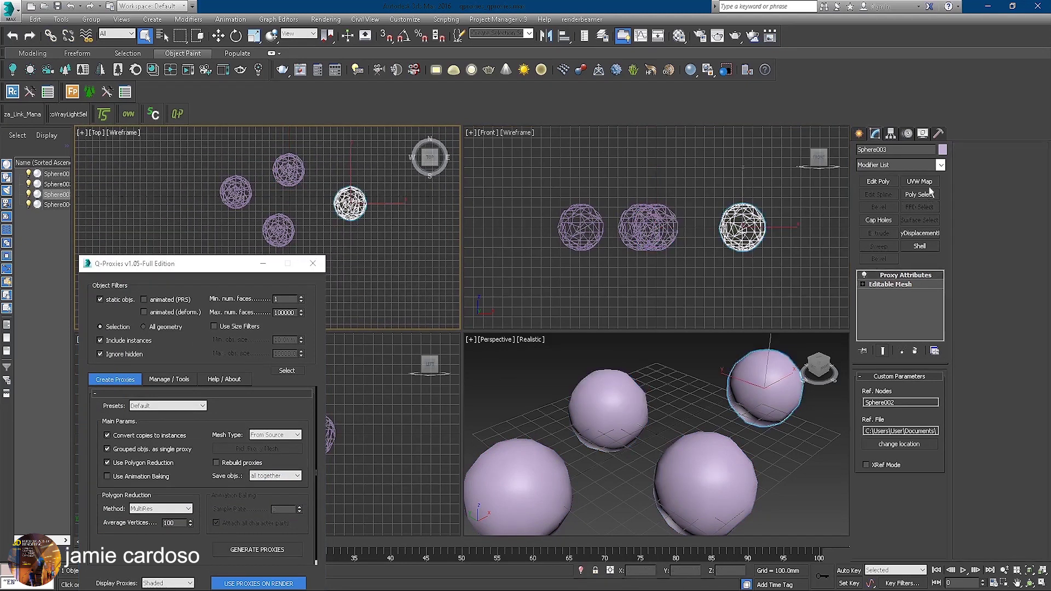
left_click(919, 181)
left_click(887, 440)
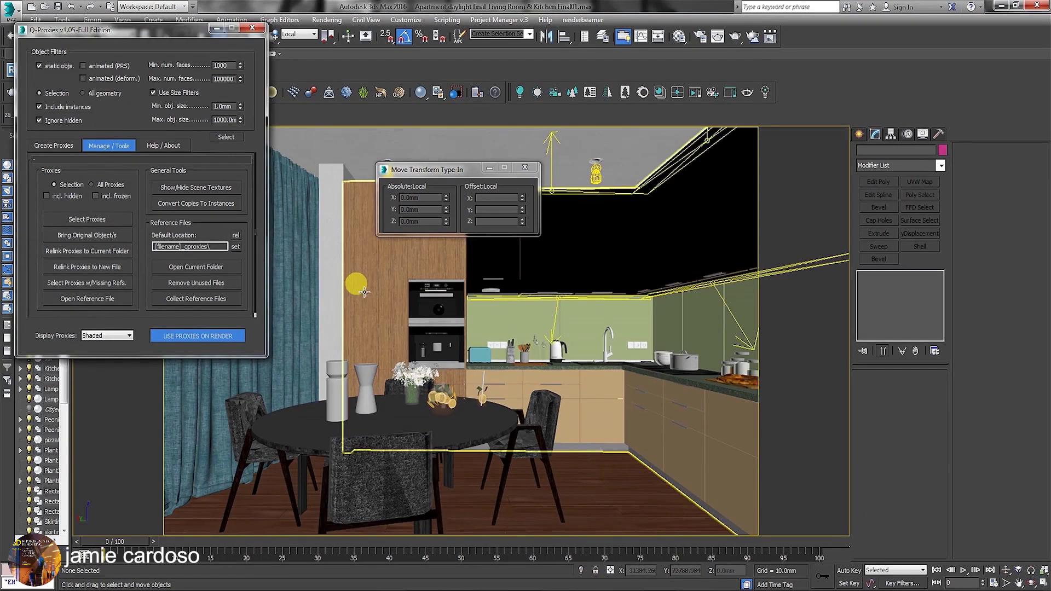
Show the last V-Ray kitchen render from Render Setup's V-Ray tab, zoomed to 25%
left_click(700, 36)
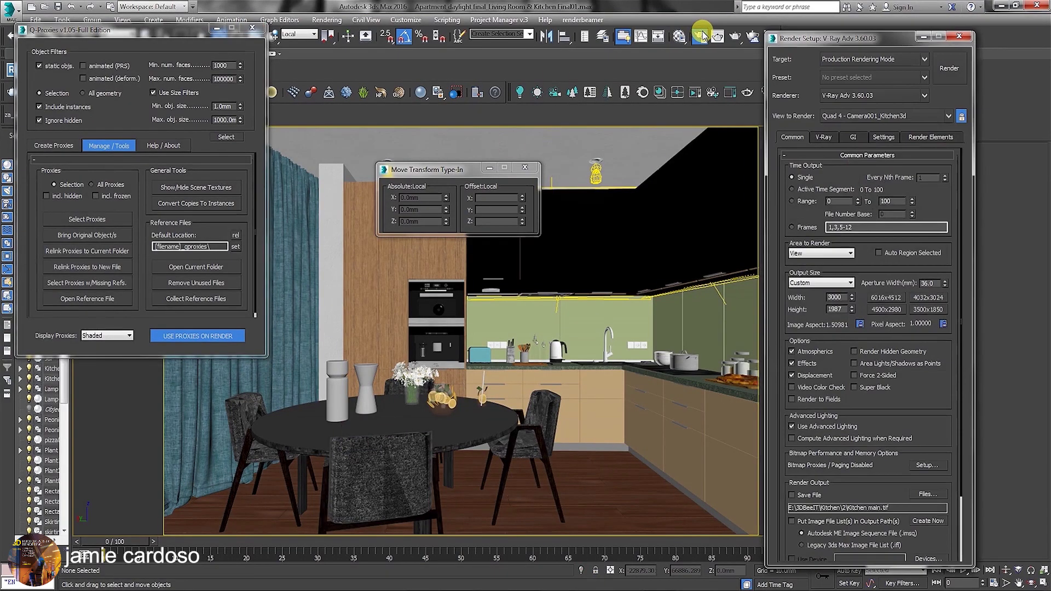
left_click(824, 136)
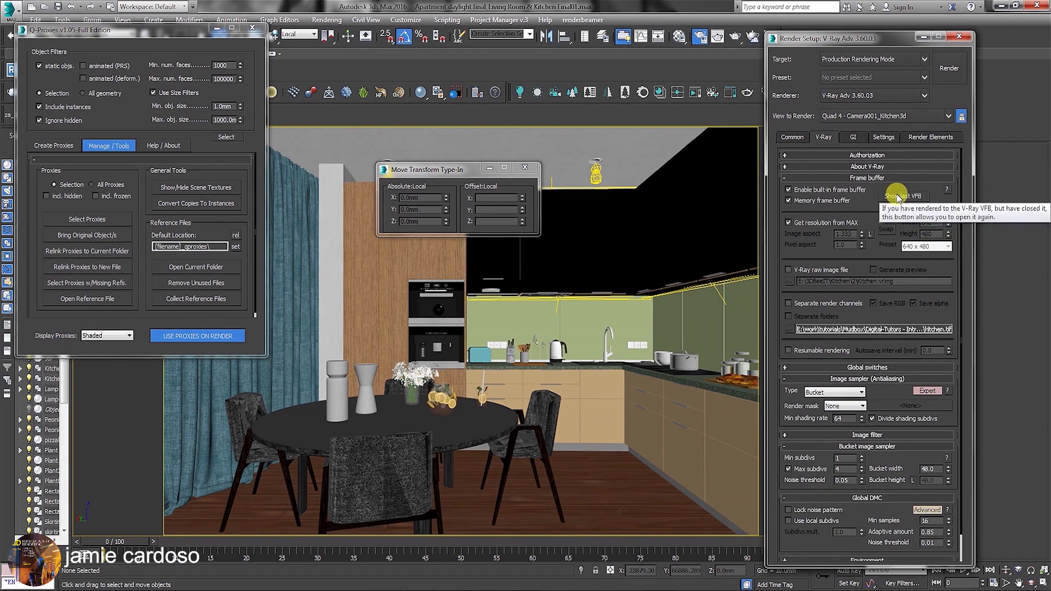
left_click(898, 196)
scroll(493, 293, "down", 2)
scroll(492, 294, "up", 3)
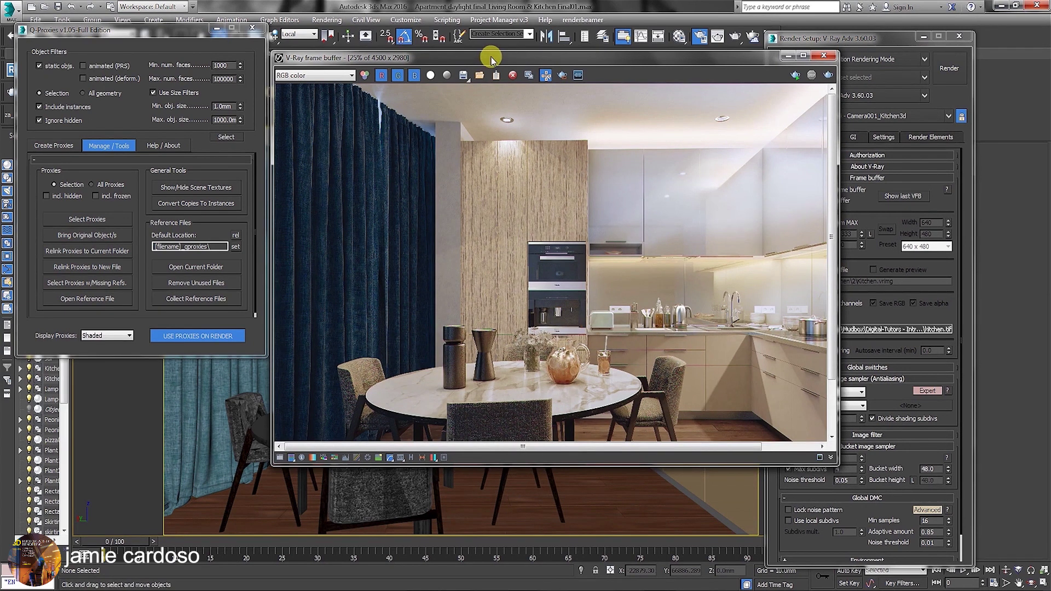
scroll(538, 208, "down", 1)
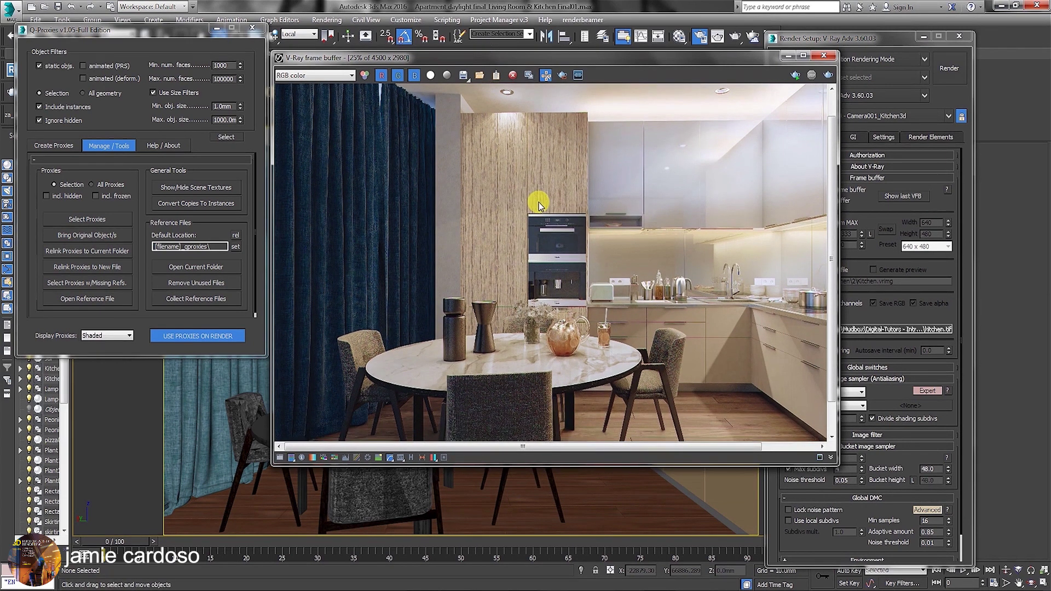